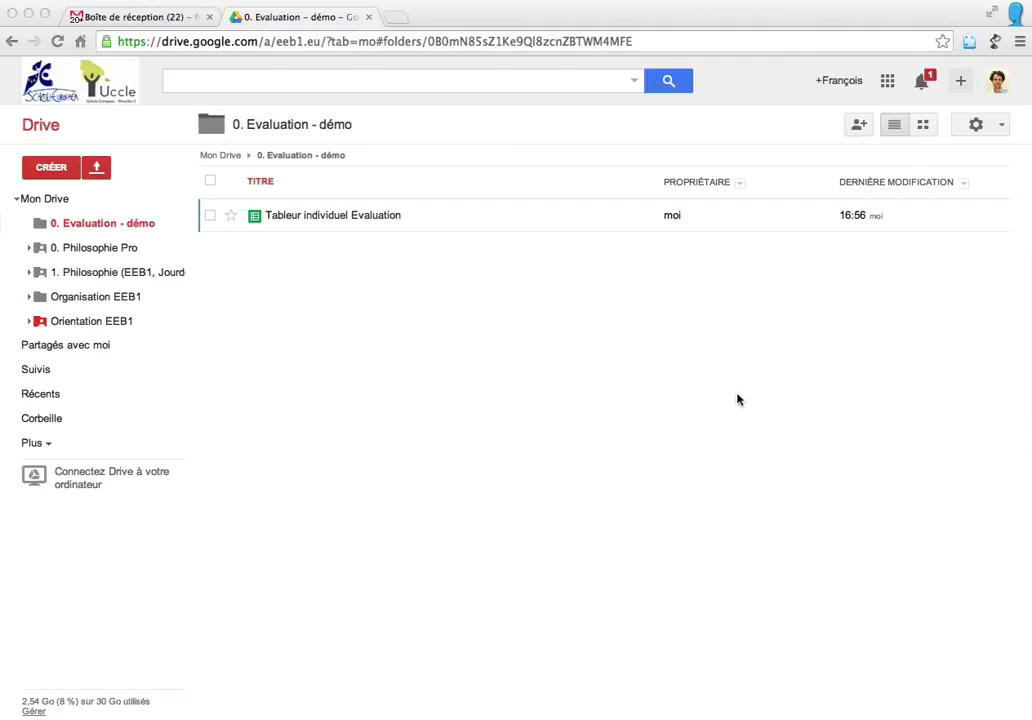
- Open the Tableur individuel Evaluation spreadsheet and look over the philosophy competencies and their short labels
click(350, 218)
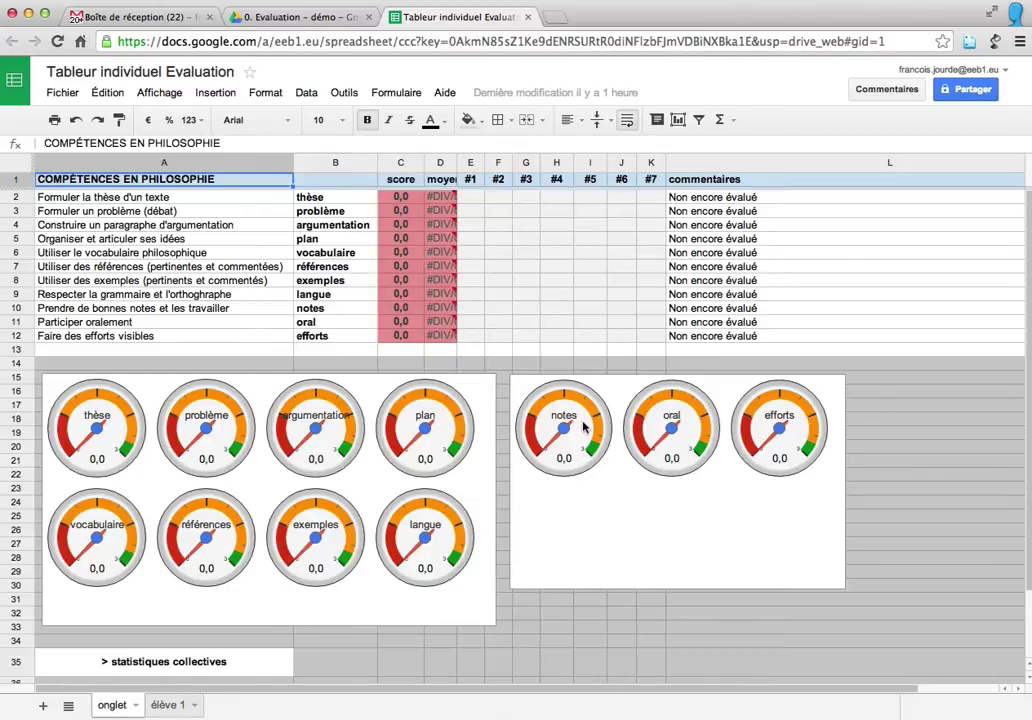
click(165, 197)
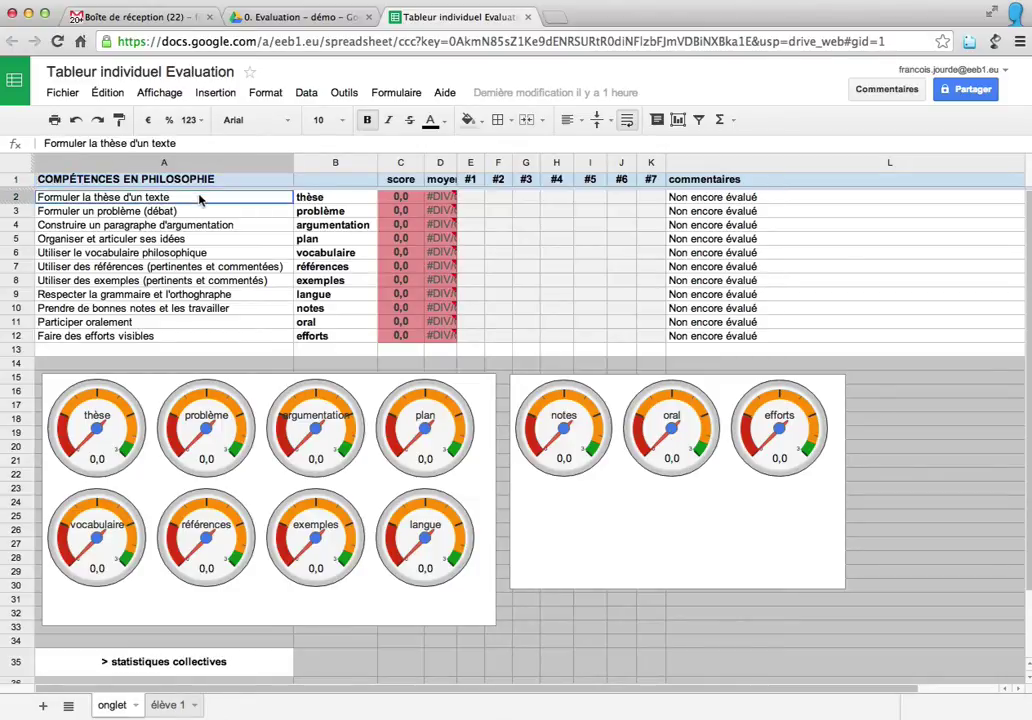
click(197, 322)
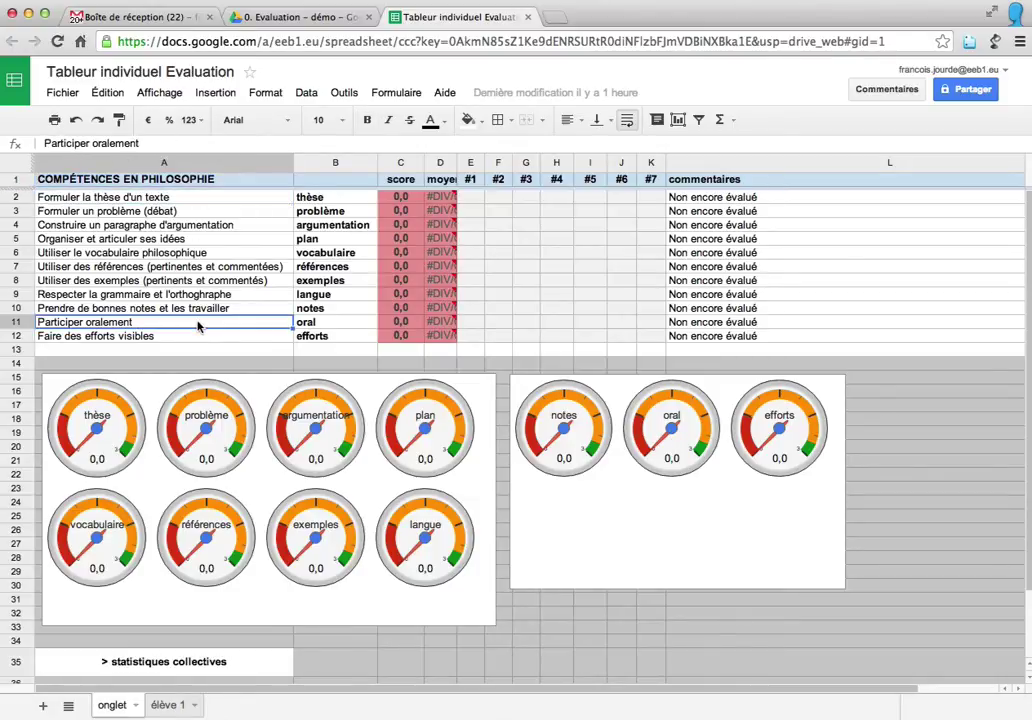
click(198, 336)
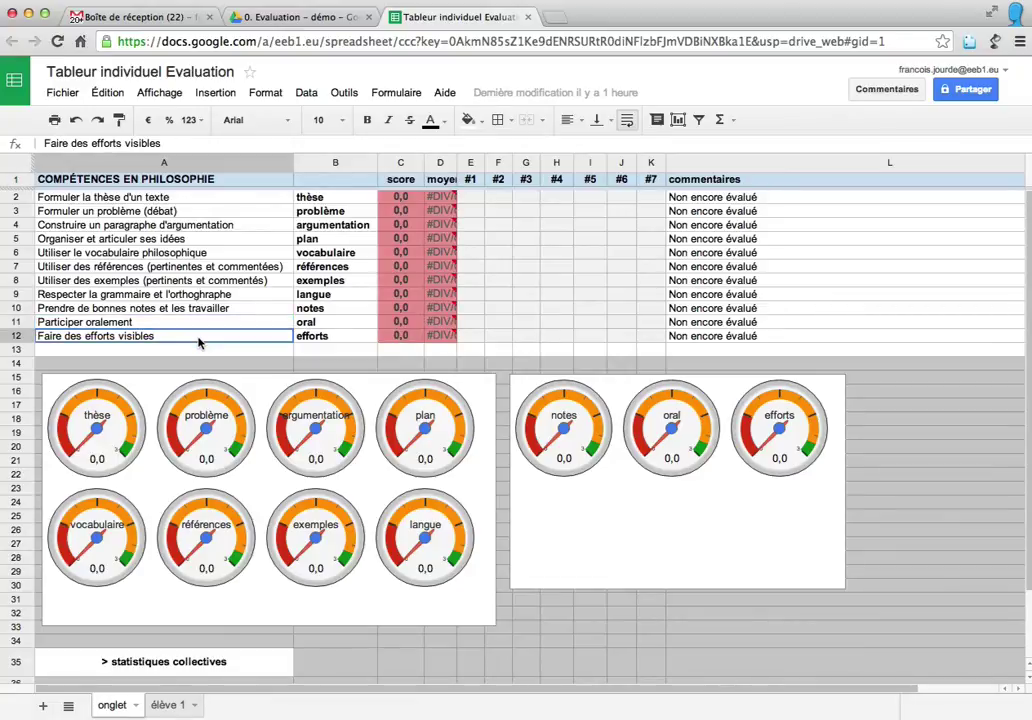
click(336, 199)
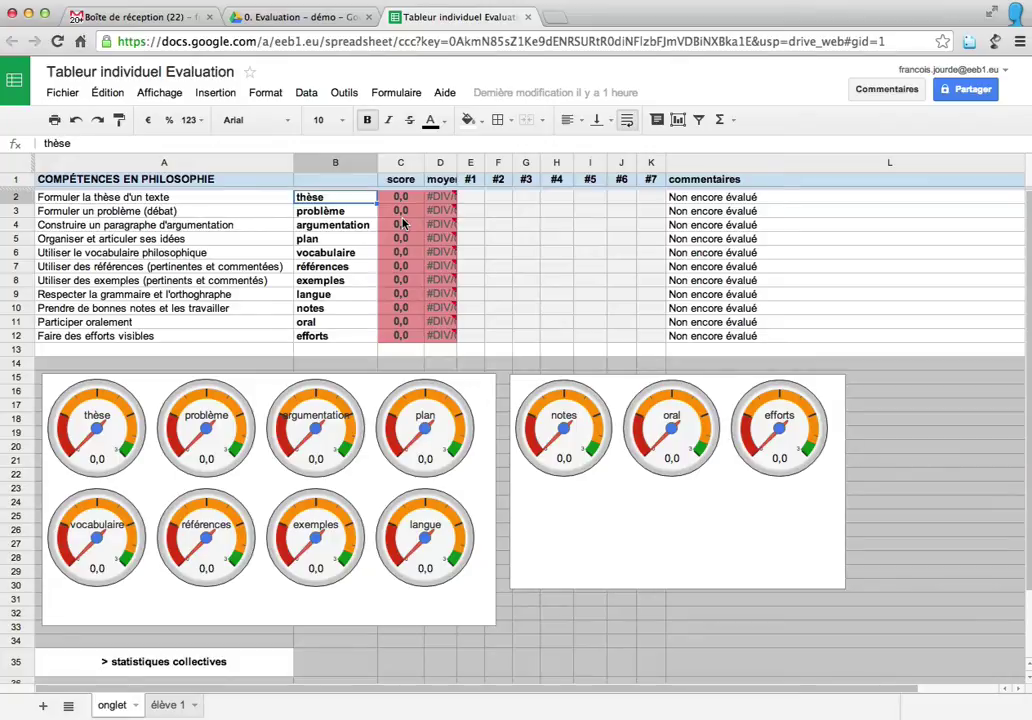
- Examine the score and average formulas of the thèse row, ending on its first evaluation cell
key(Right)
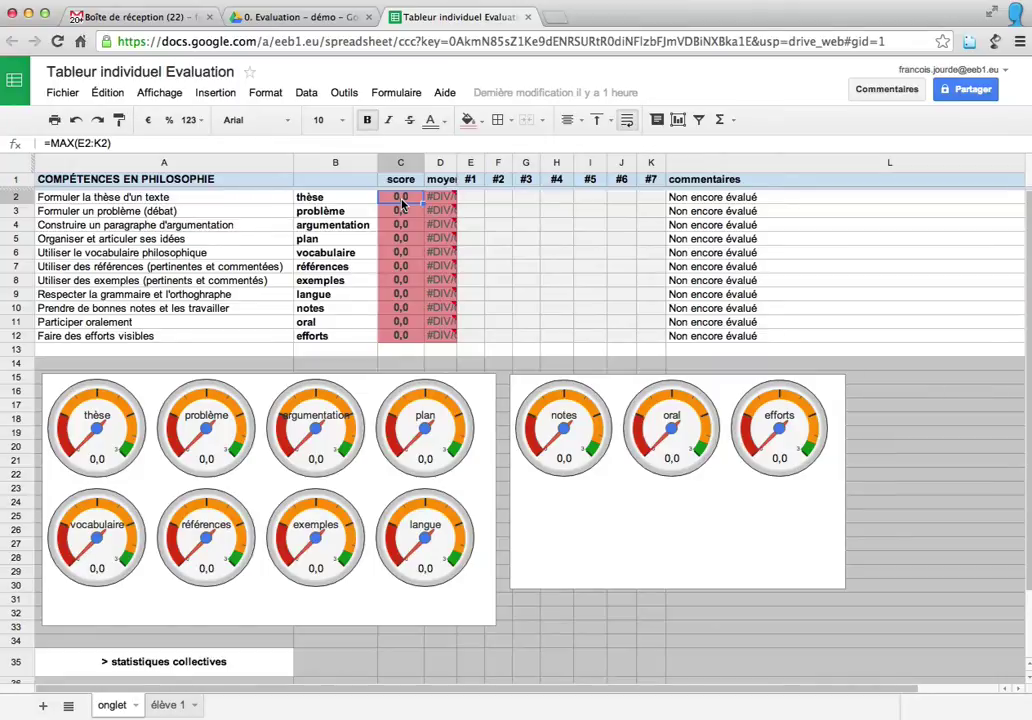
drag(111, 143, 40, 150)
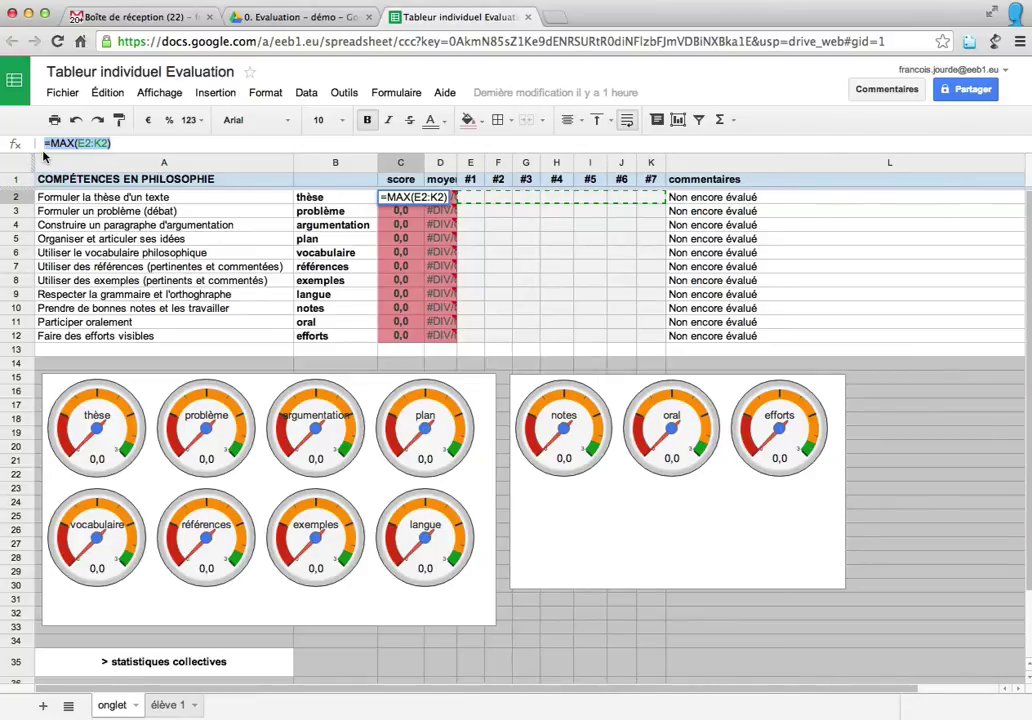
key(Return)
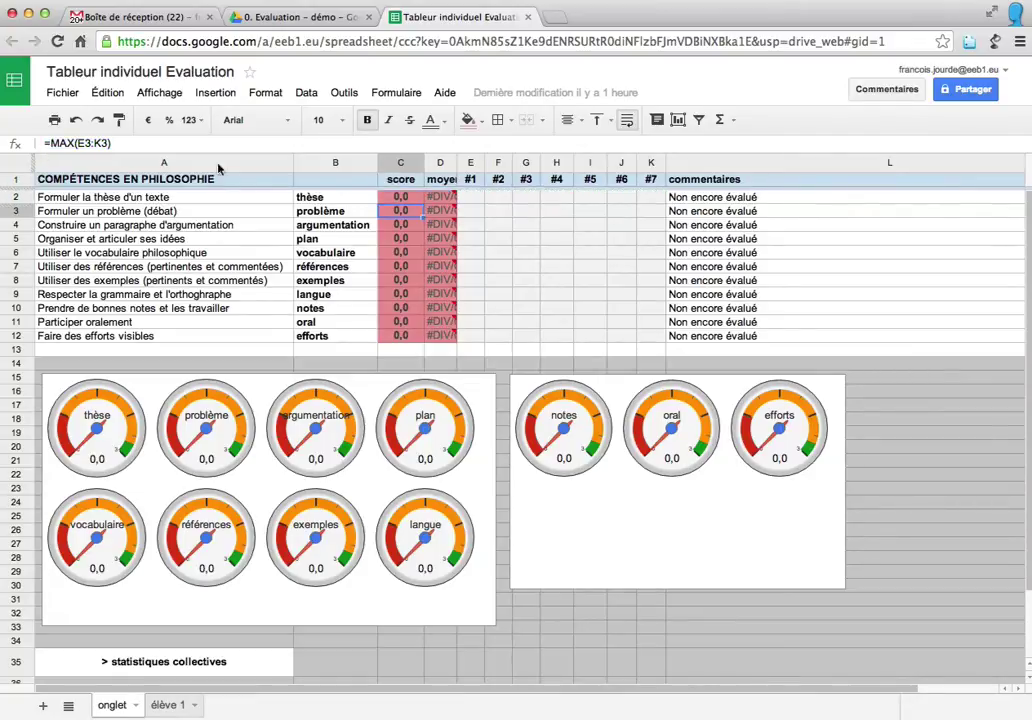
click(446, 203)
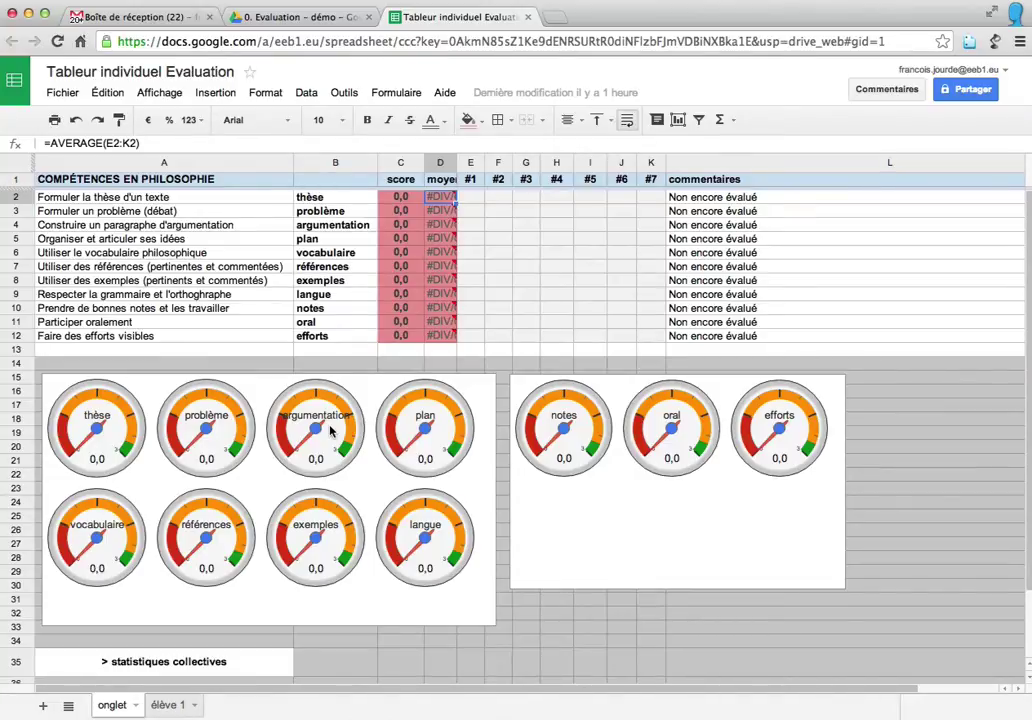
key(Right)
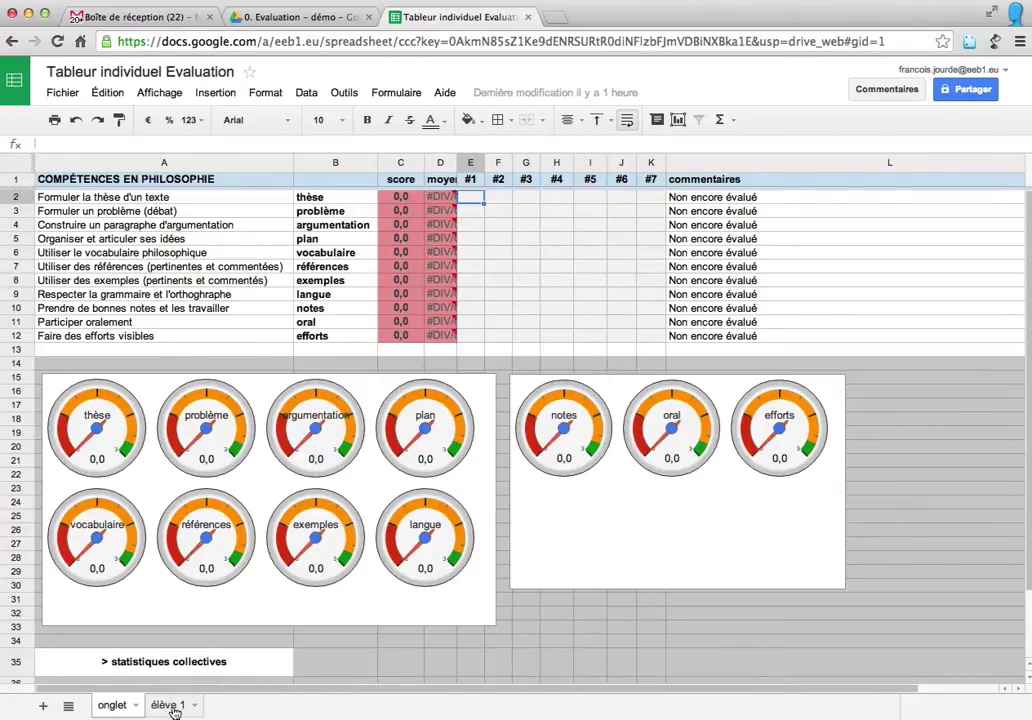
- Compare the competency cells of the élève 1 sheet with their source cells in the onglet sheet
click(174, 706)
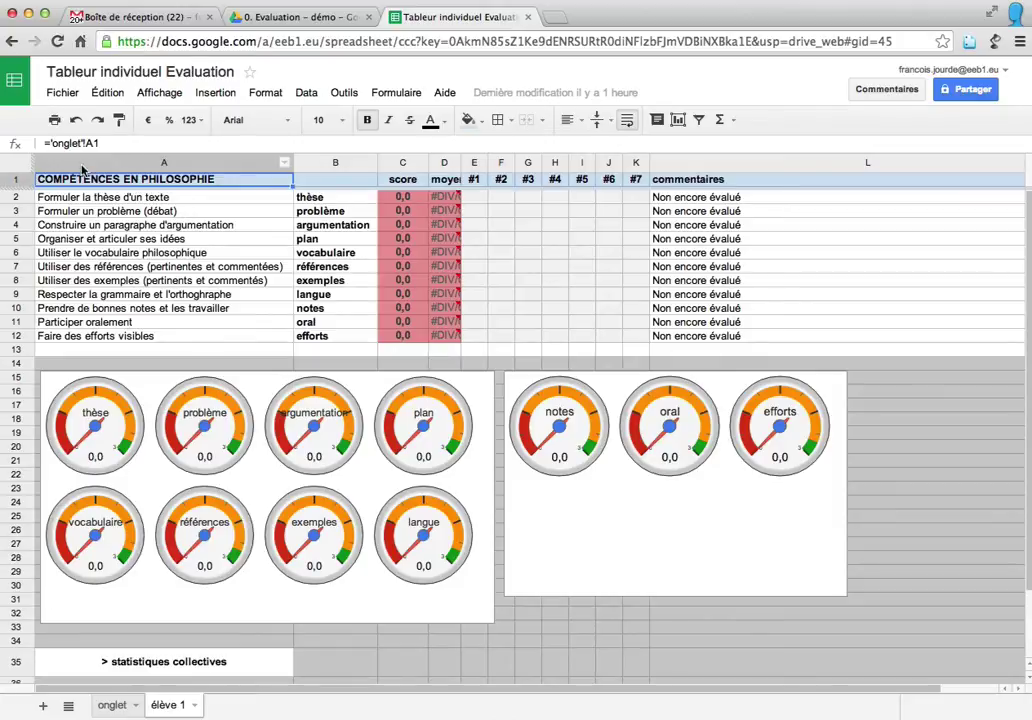
click(161, 213)
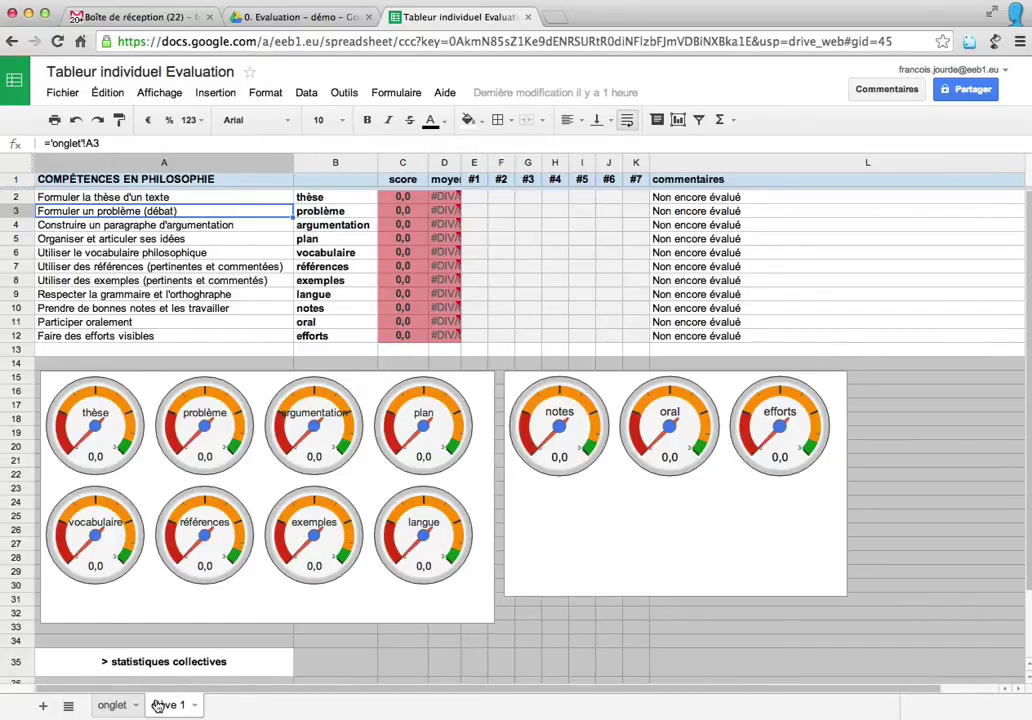
click(109, 706)
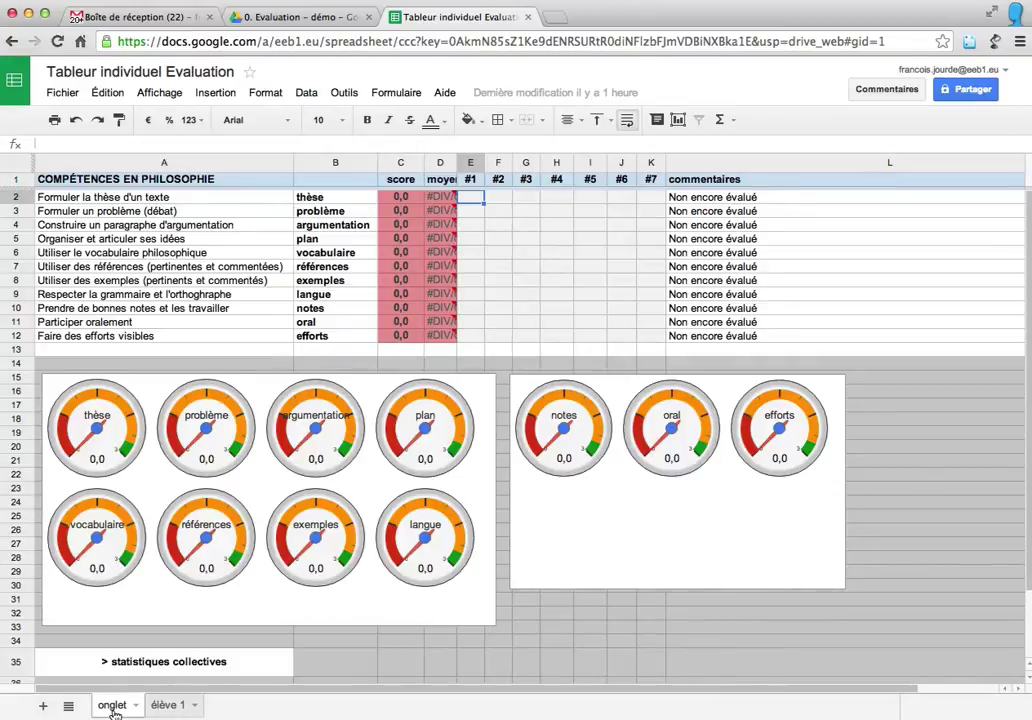
click(115, 252)
click(122, 280)
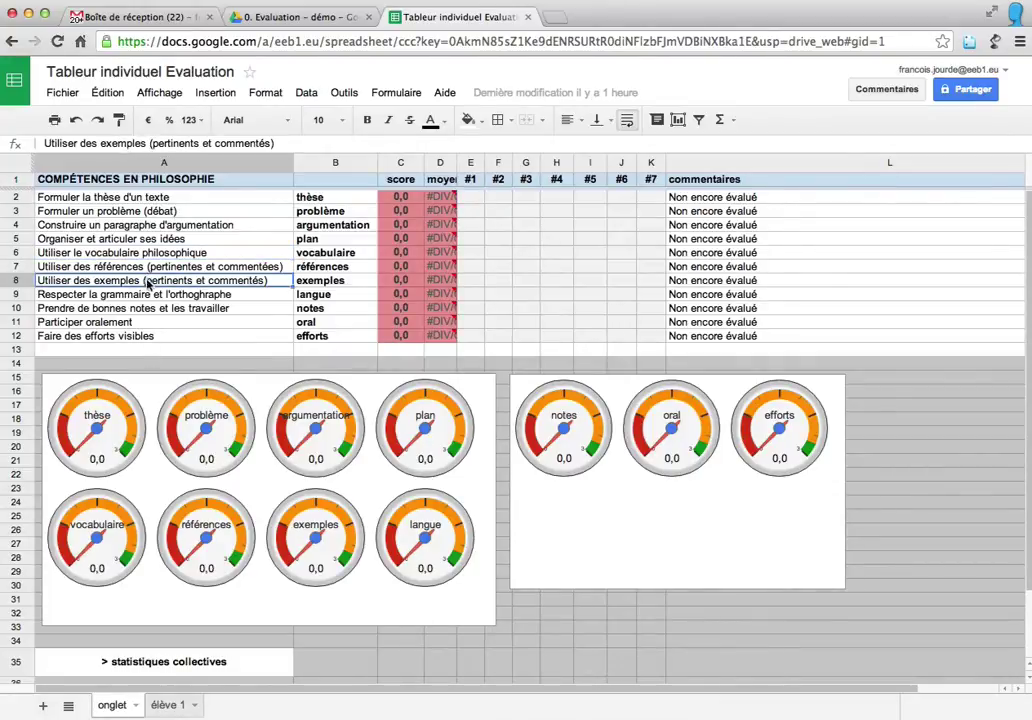
click(148, 294)
click(135, 308)
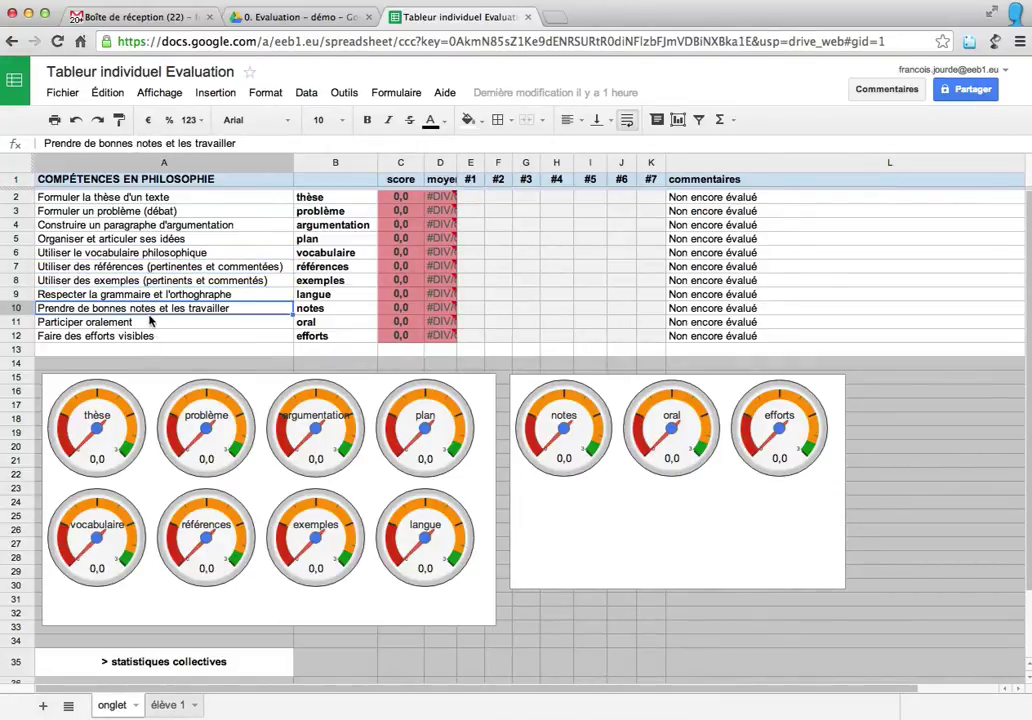
- In the élève 1 sheet, enter 1,5, 2 and 3 as the thèse results for evaluations #1, #2 and #3
click(168, 705)
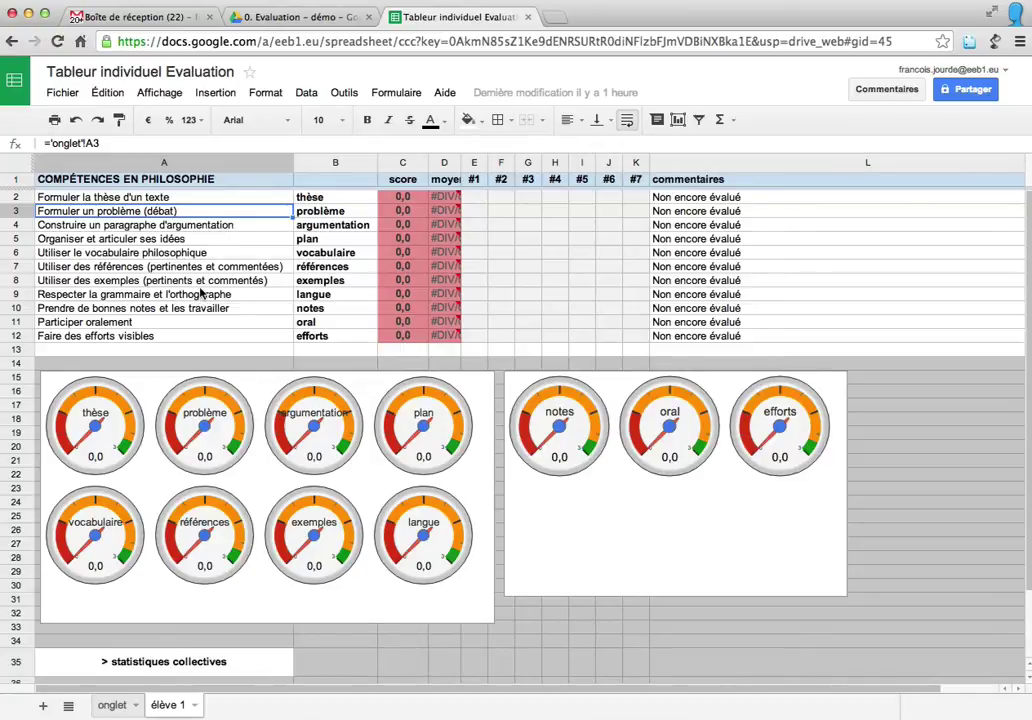
click(475, 200)
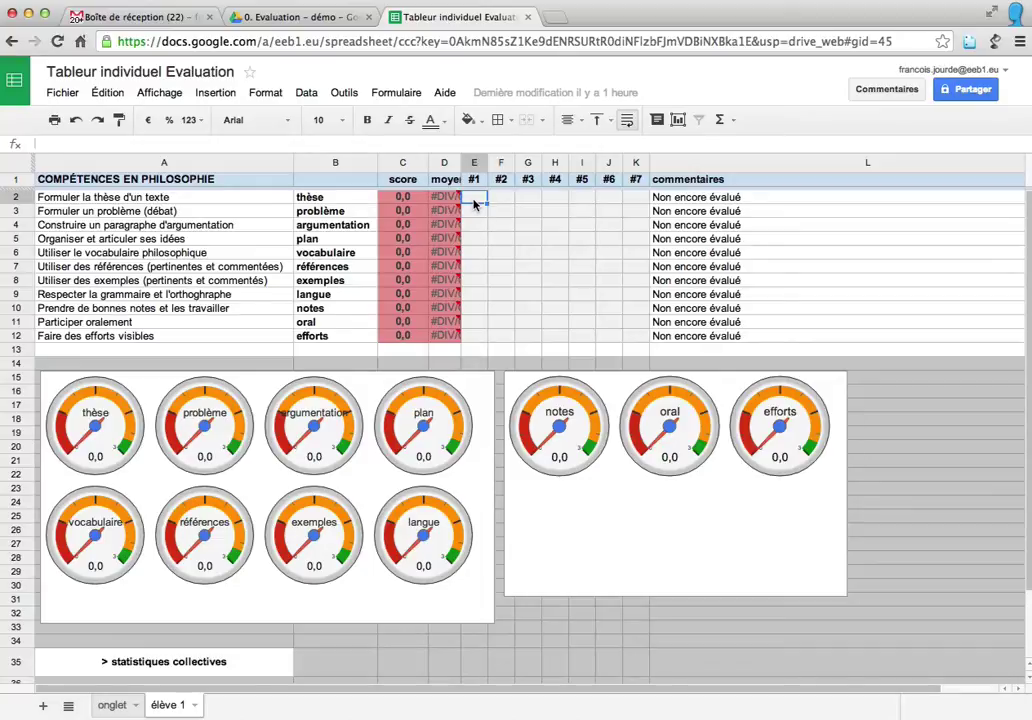
text(1,5)
key(Return)
click(474, 197)
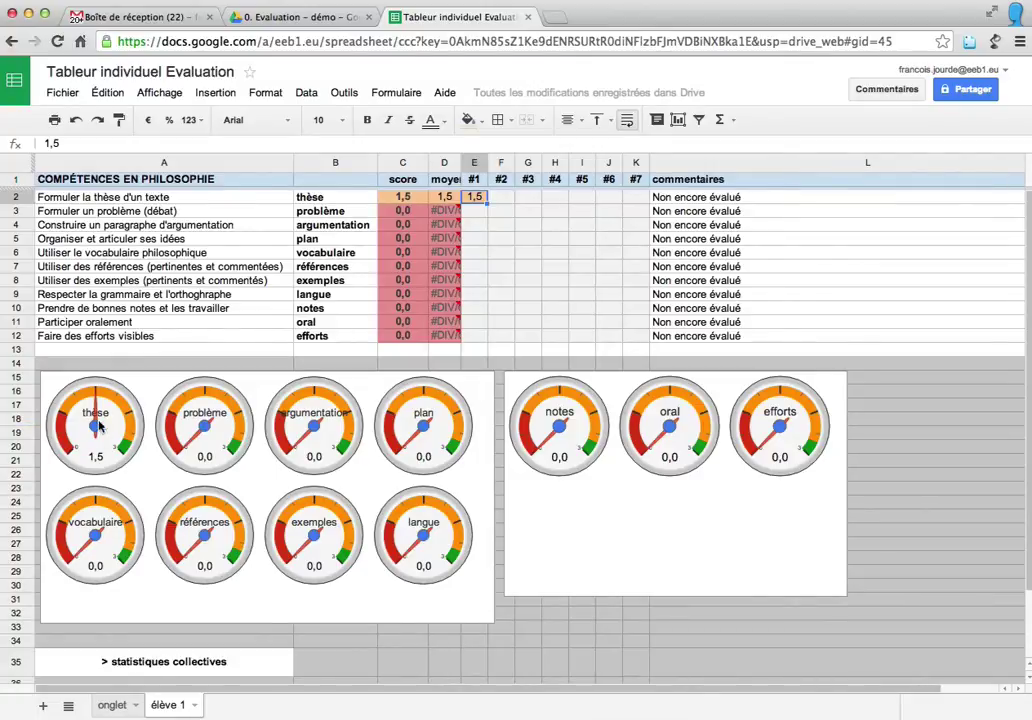
click(497, 199)
text(2)
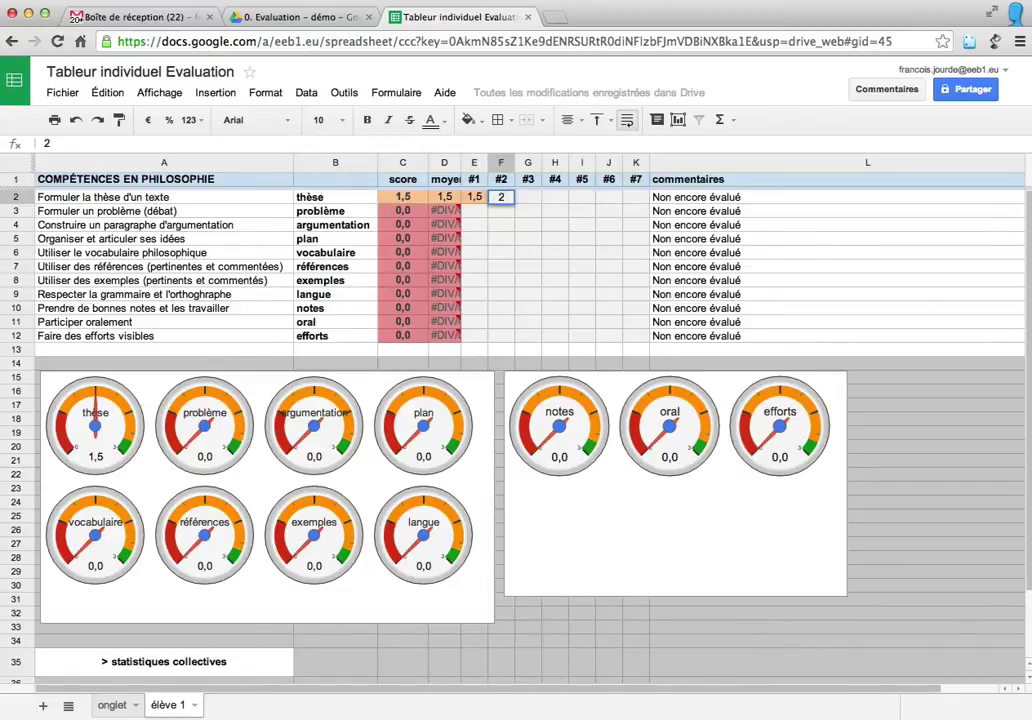
key(Return)
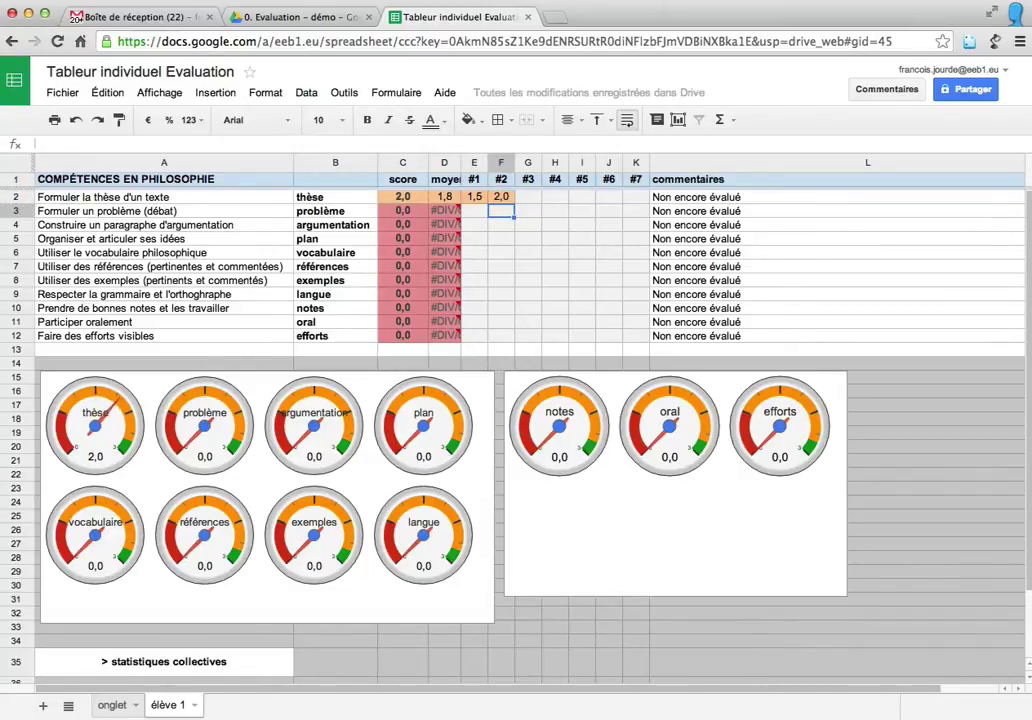
click(528, 197)
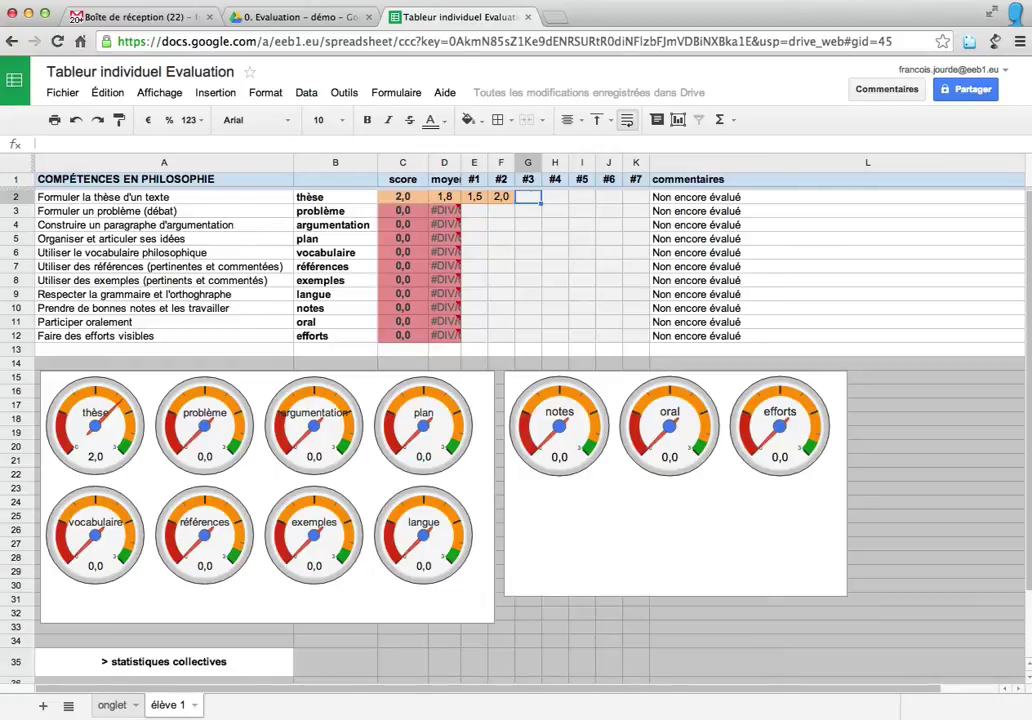
text(3)
key(Return)
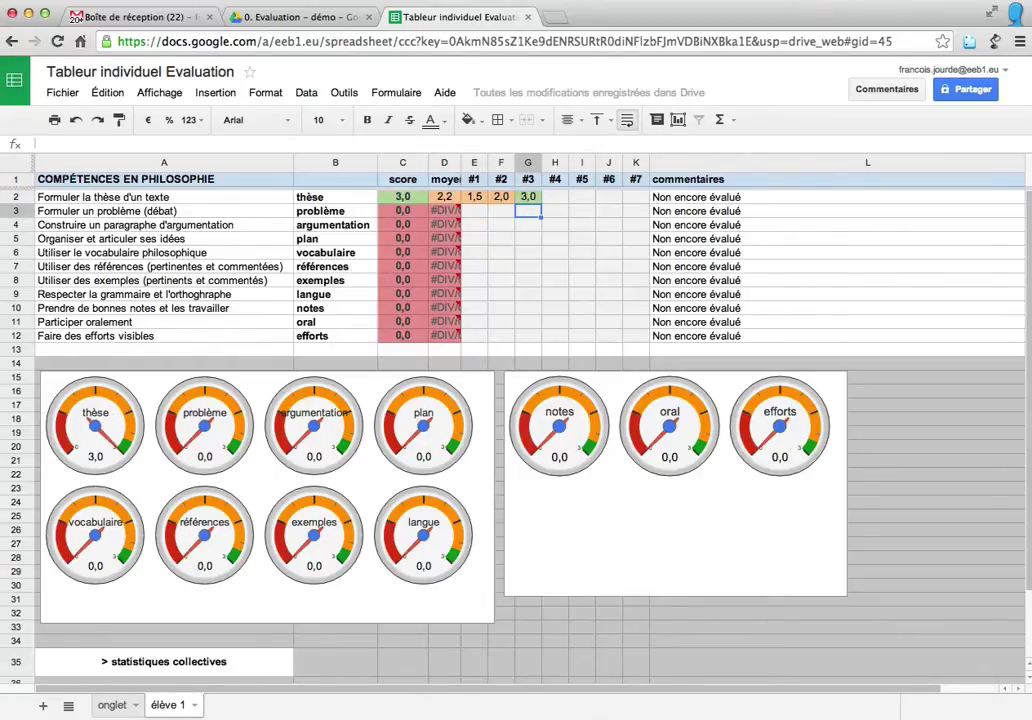
- Check the thèse score formula and review the conditional formatting rules on the problème row's #1 cell, saving them as they are
click(408, 199)
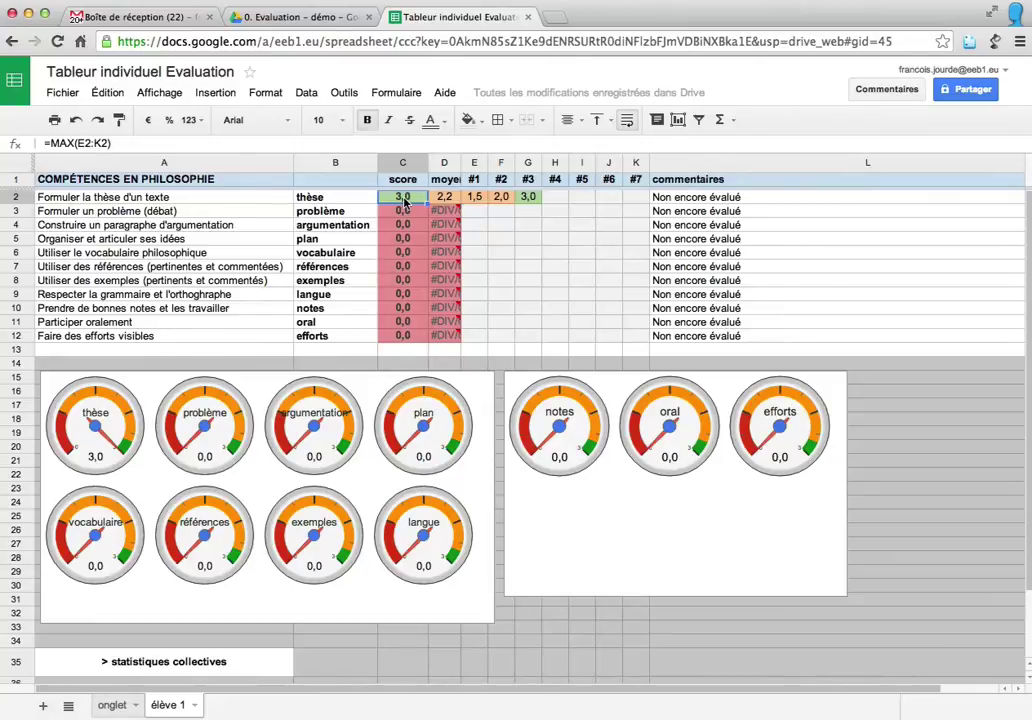
click(479, 217)
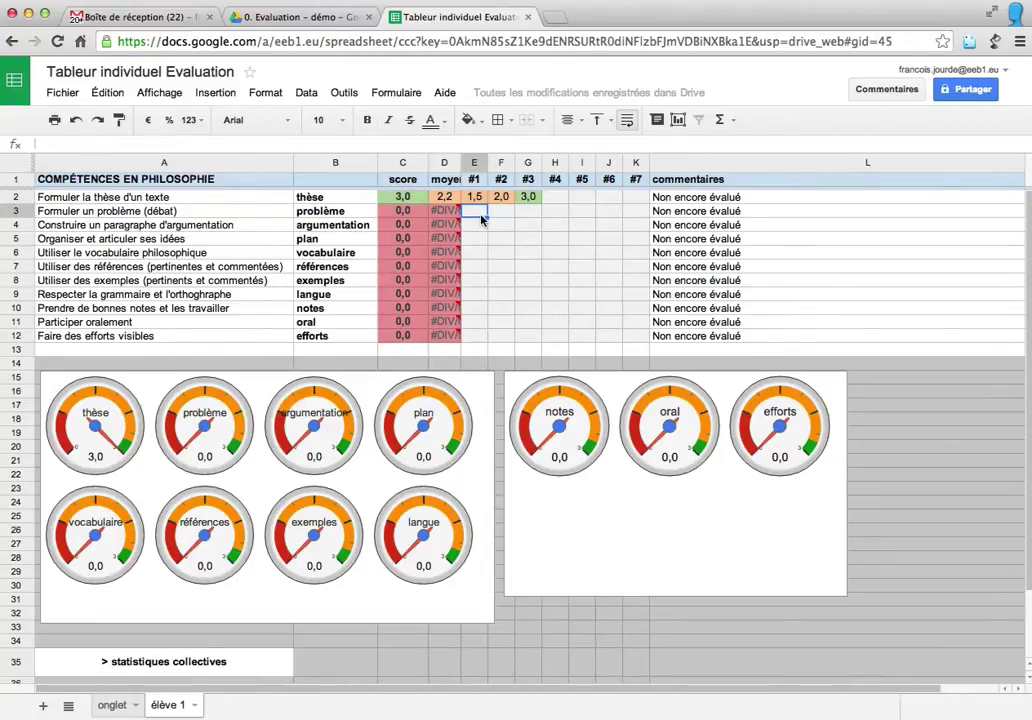
click(272, 96)
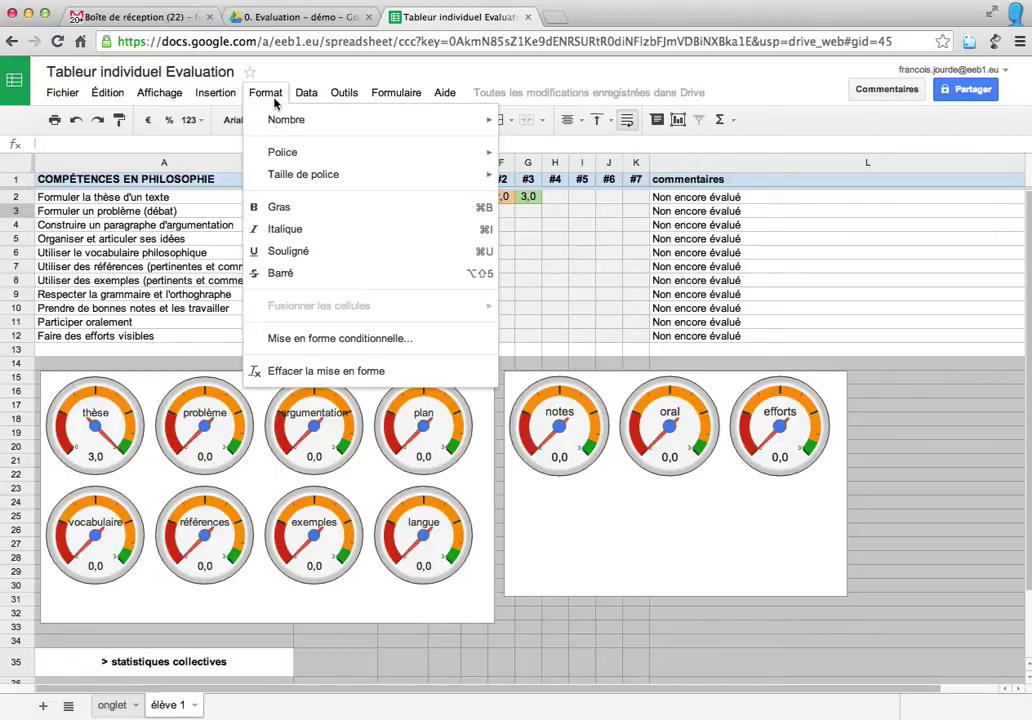
click(341, 340)
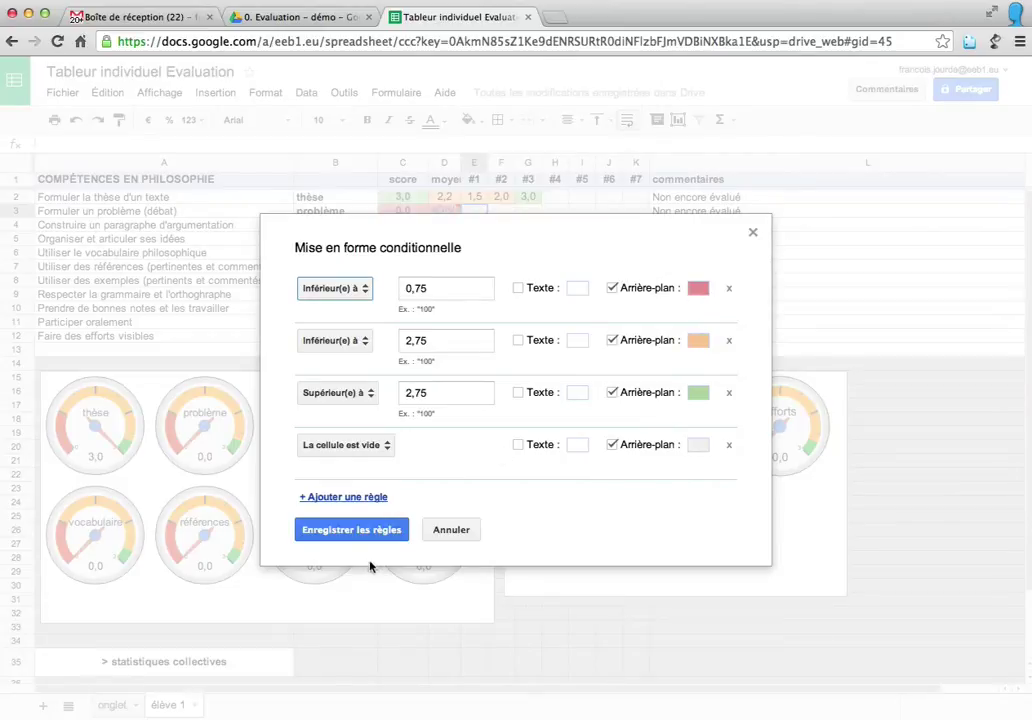
click(374, 530)
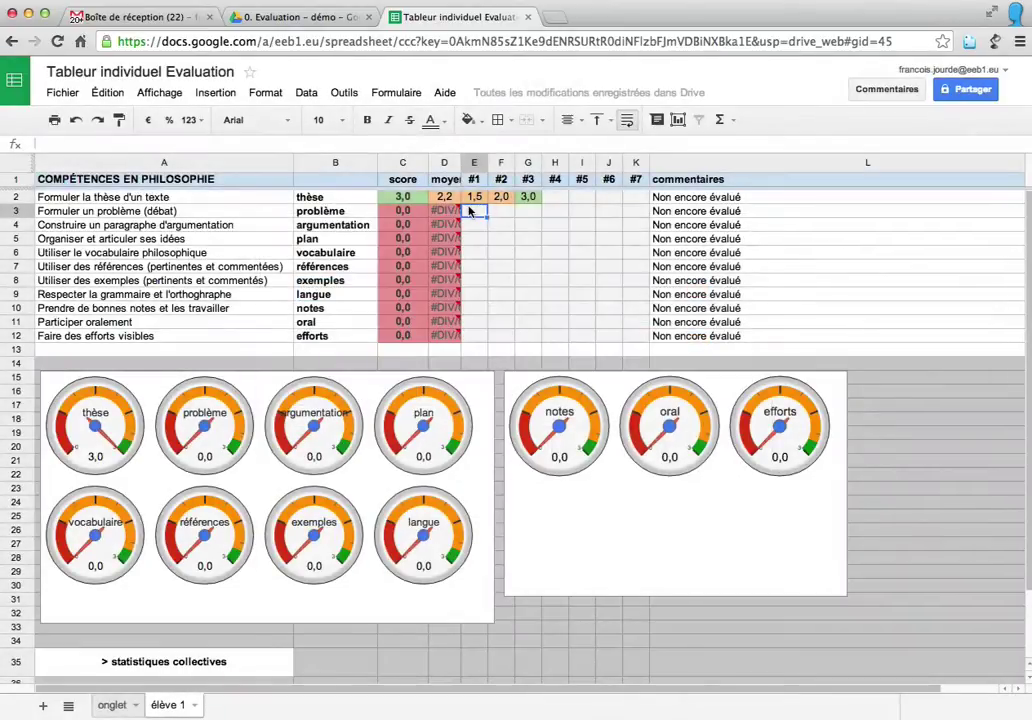
- Enter 0,5 for problème and 3 for plan in evaluation #1, and 2,5 and 1,5 for références in #1 and #2
text(0,5)
key(Return)
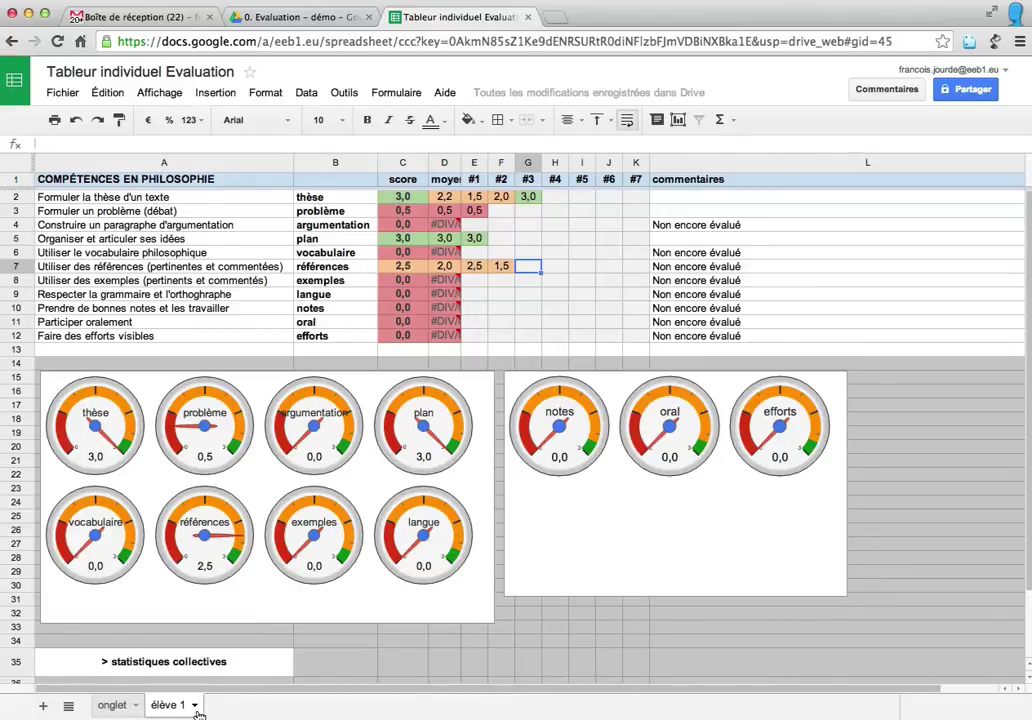
- Duplicate the élève 1 sheet and rename the copy élève 2
click(195, 706)
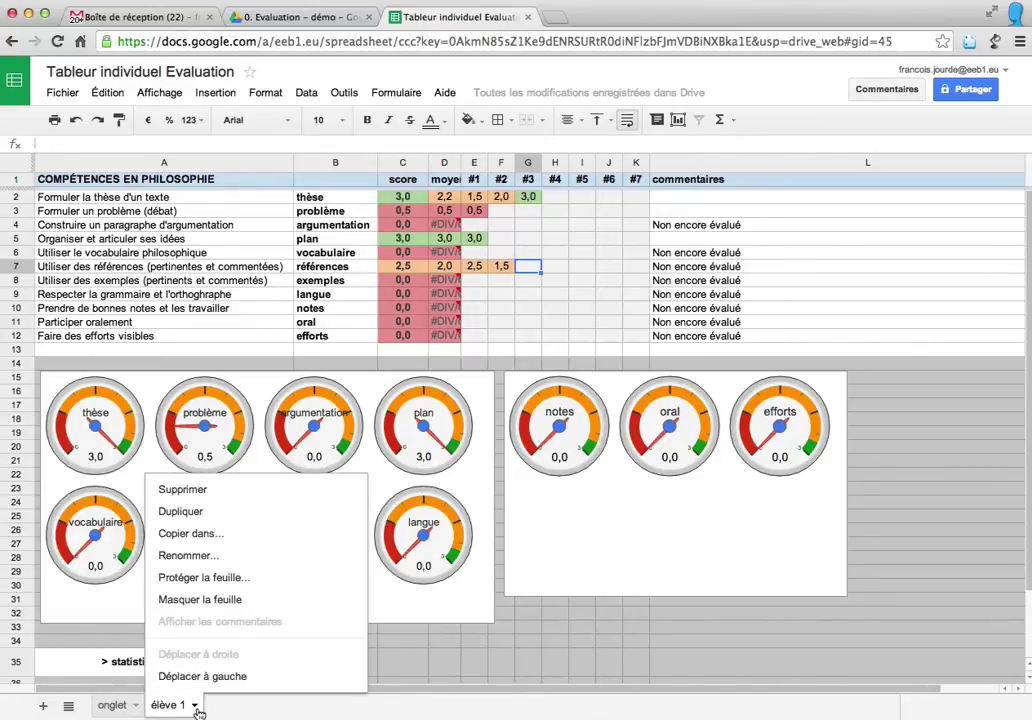
click(210, 516)
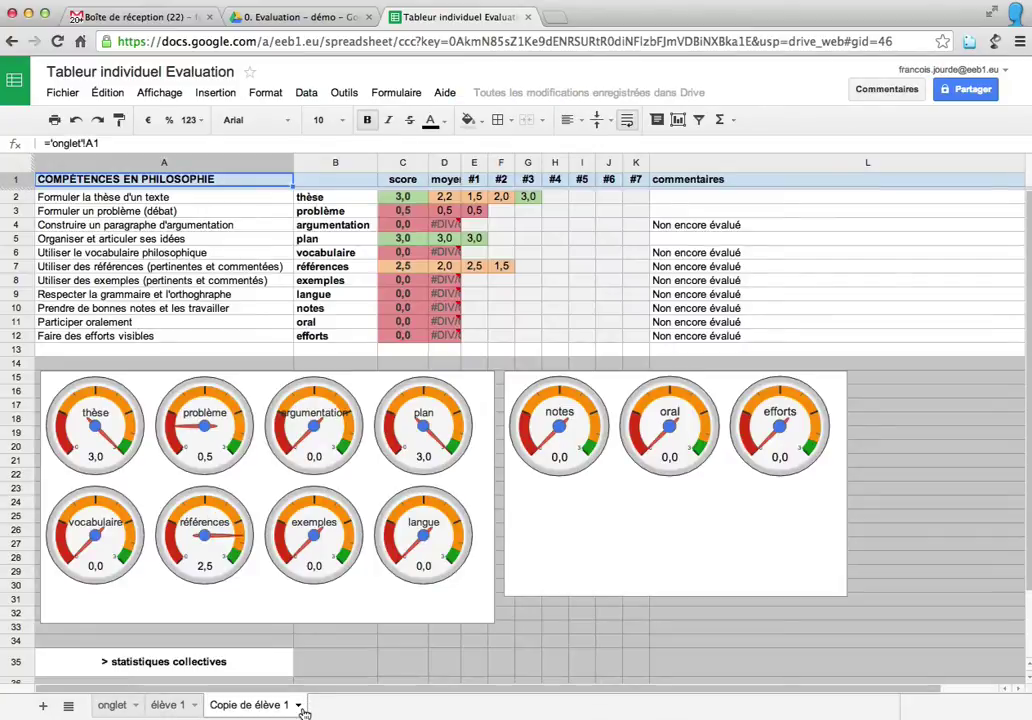
click(298, 707)
click(248, 562)
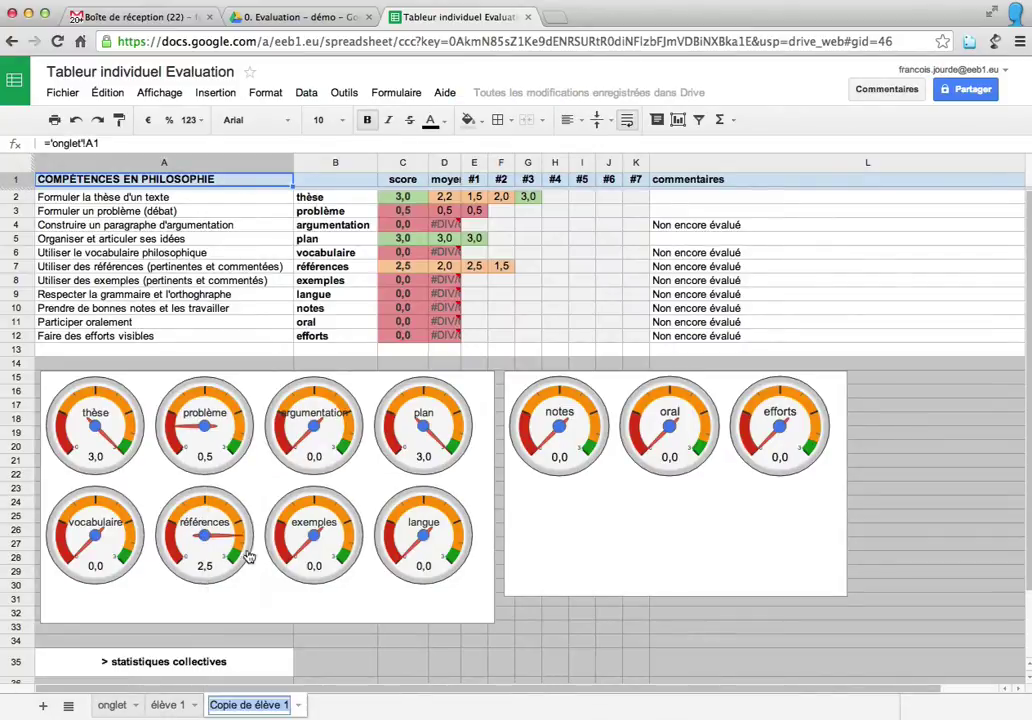
text(élève 2)
key(Return)
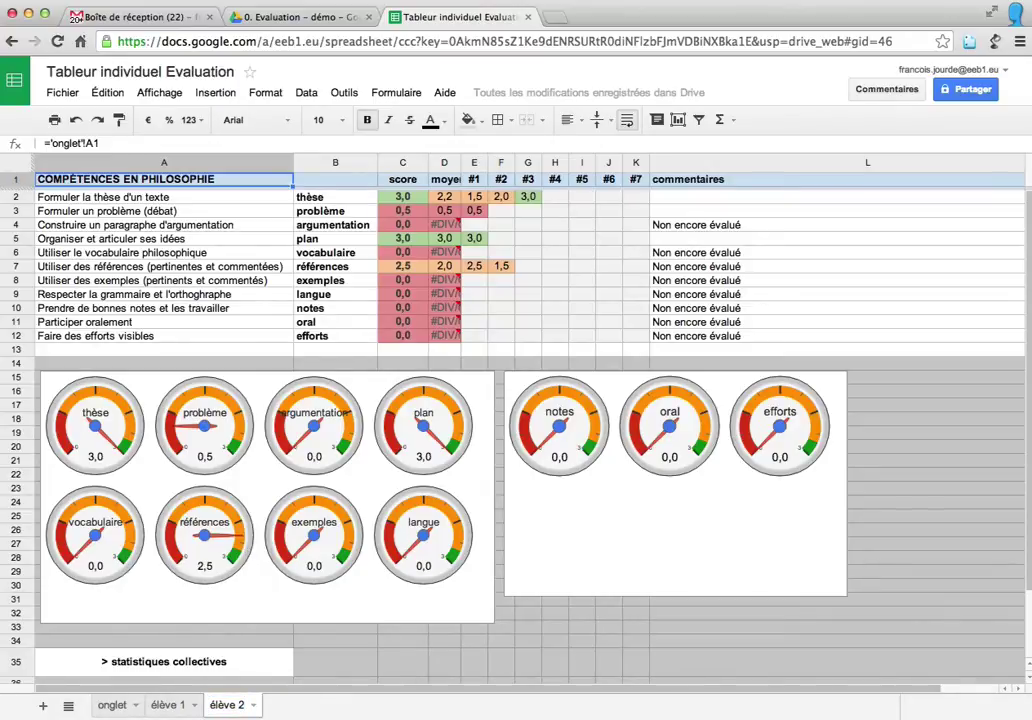
- Publish only the élève 1 sheet on the web with automatic republishing, and authorise access to it
click(168, 705)
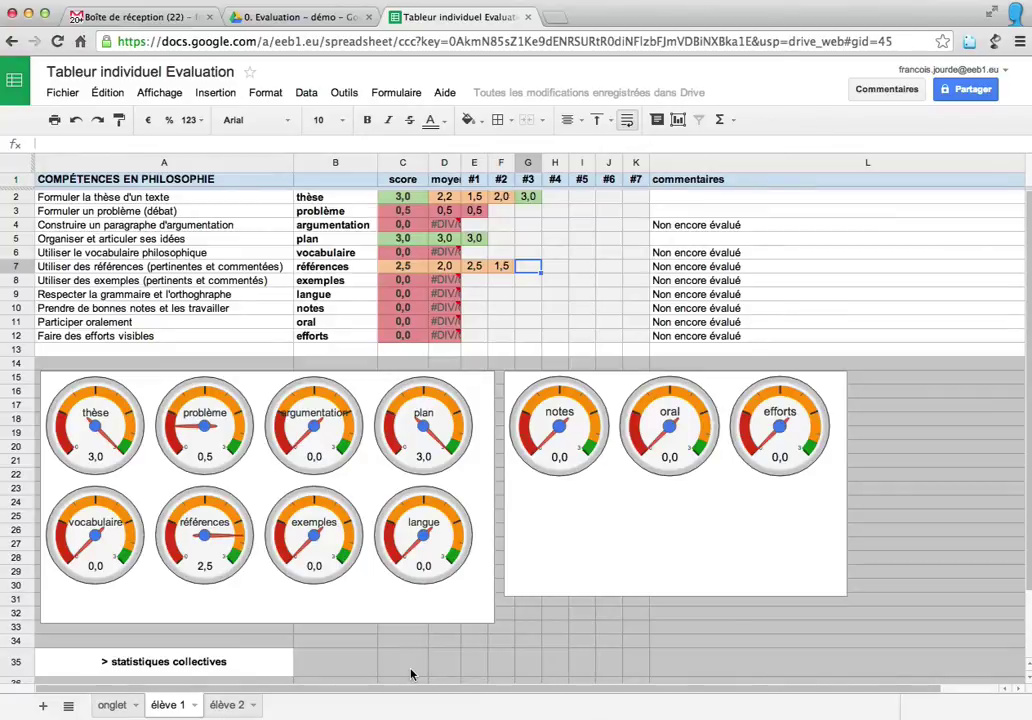
click(57, 95)
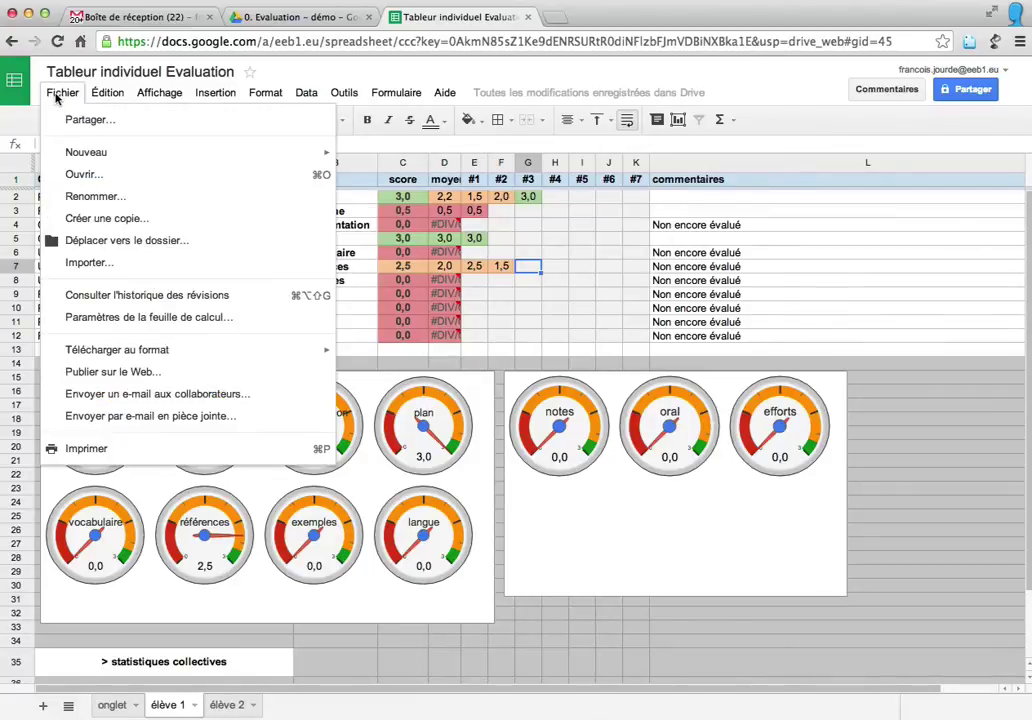
click(145, 376)
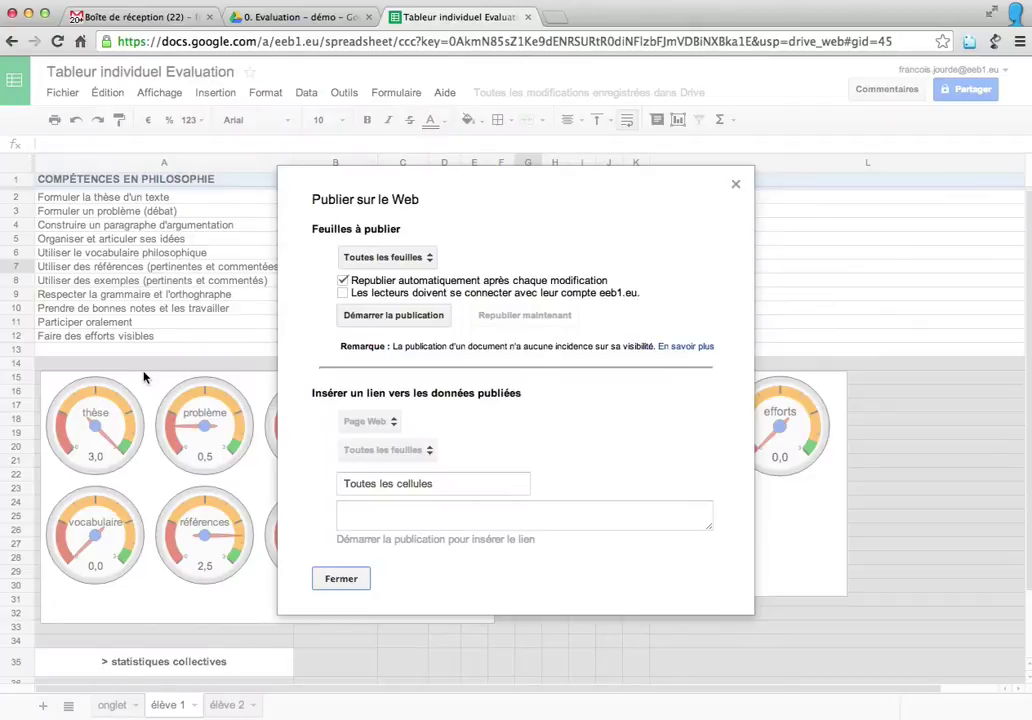
click(428, 261)
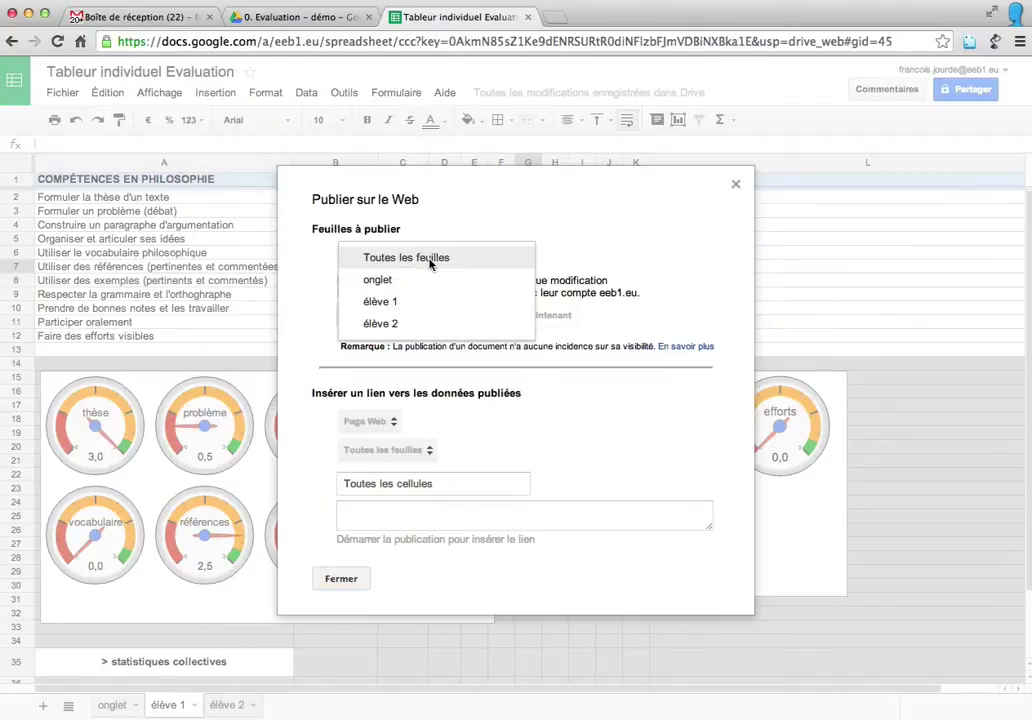
click(397, 304)
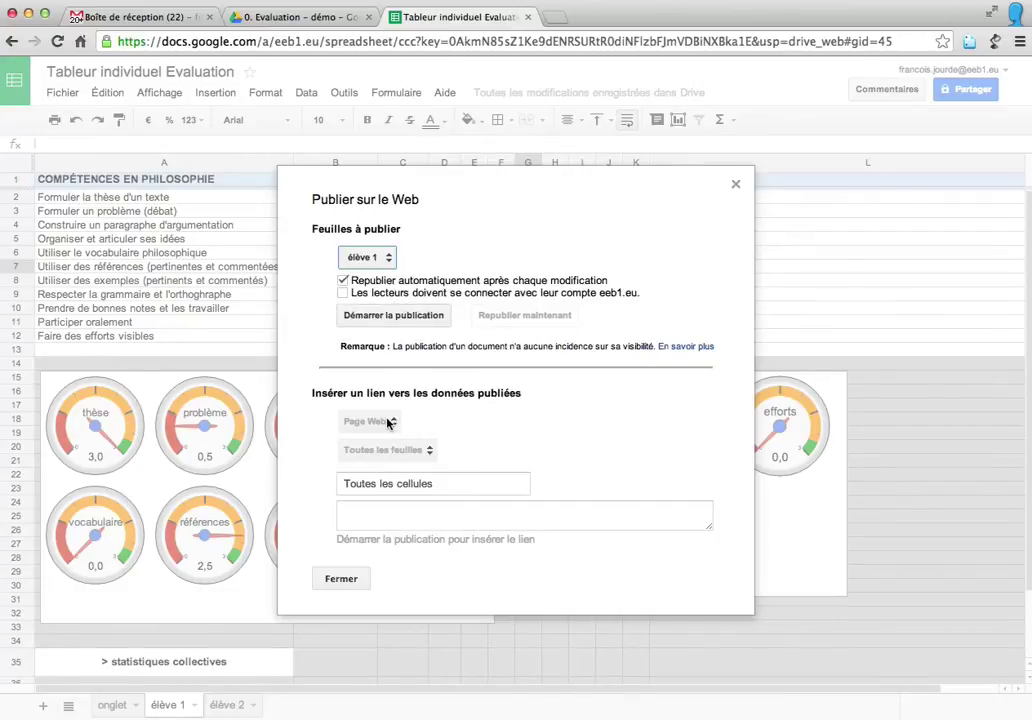
click(397, 317)
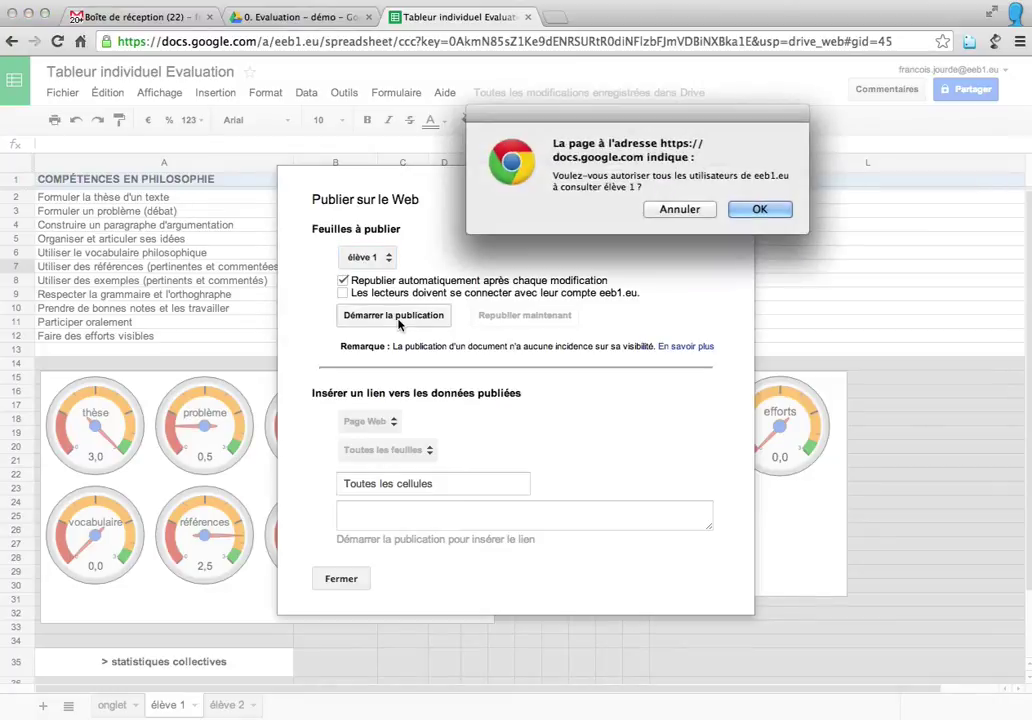
click(780, 212)
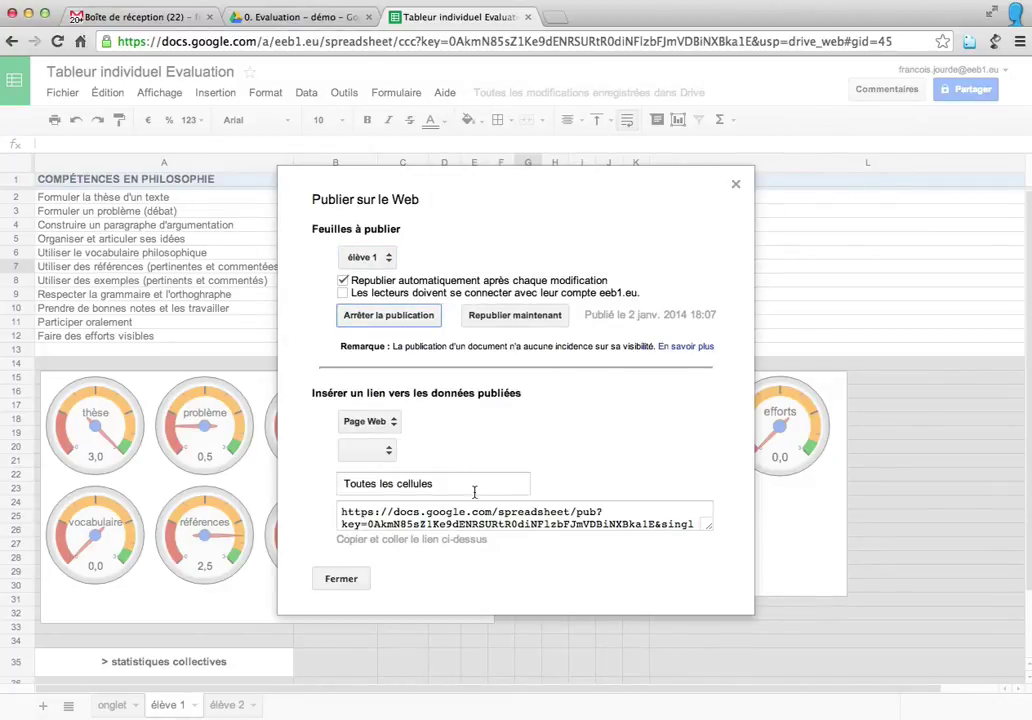
- Copy the published élève 1 web page link and open it in a new browser tab
drag(340, 512, 730, 535)
key(super+c)
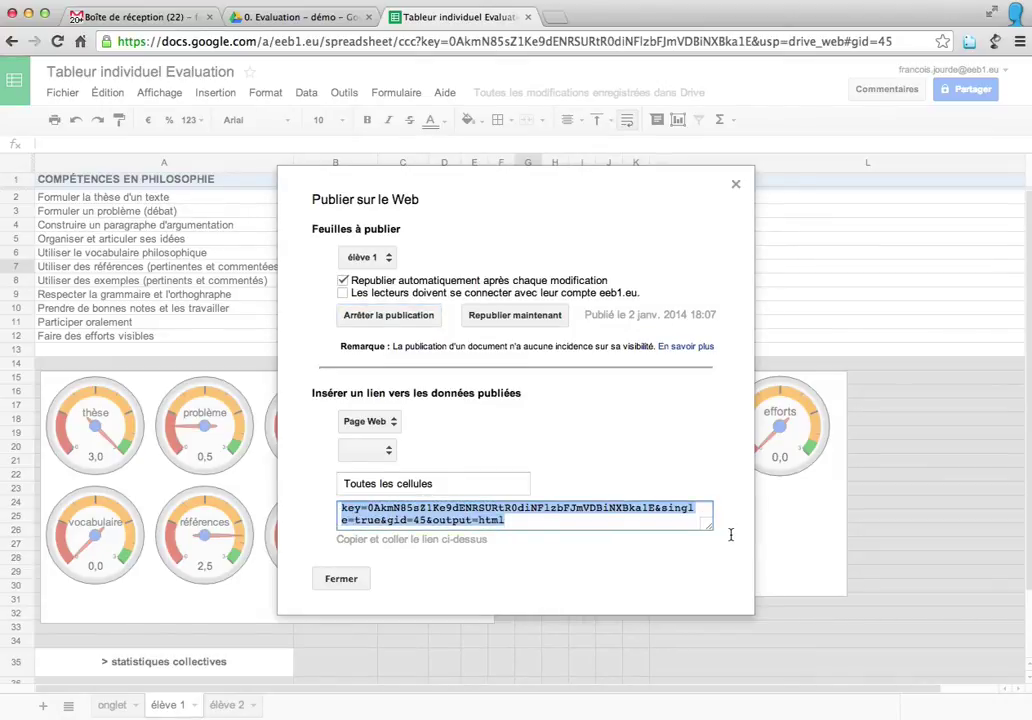
click(341, 581)
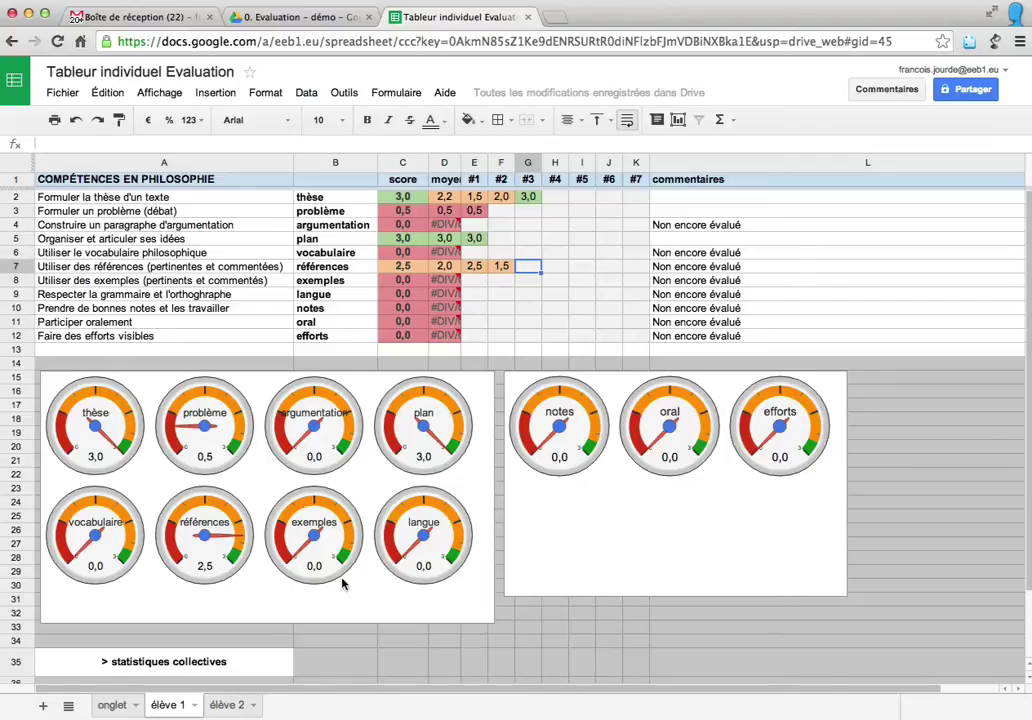
click(558, 18)
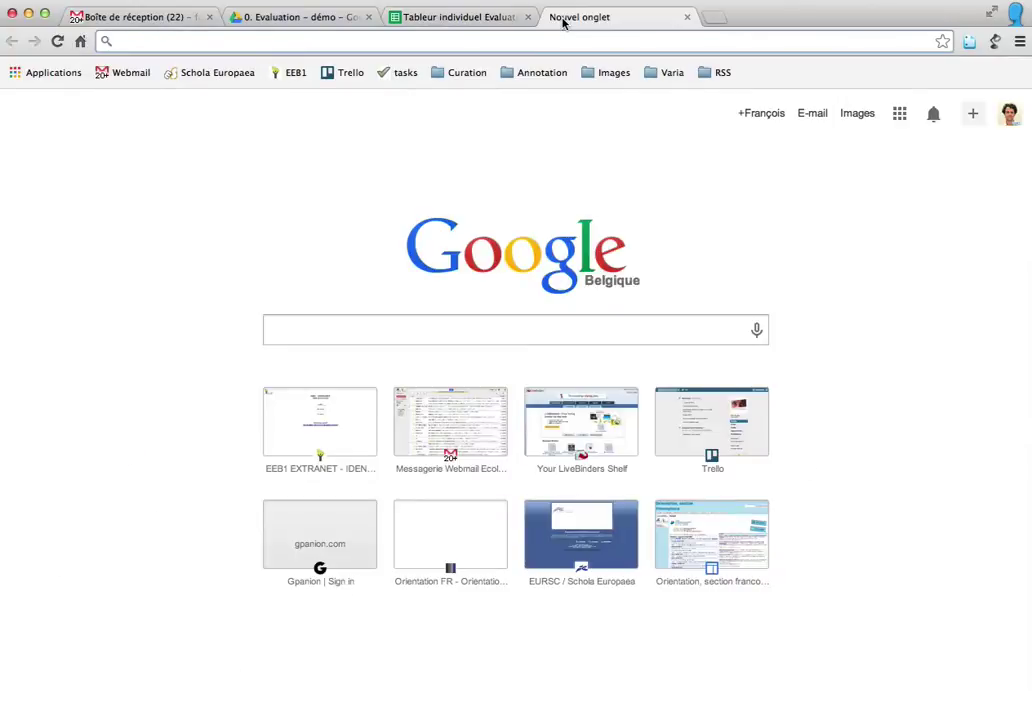
key(super+v)
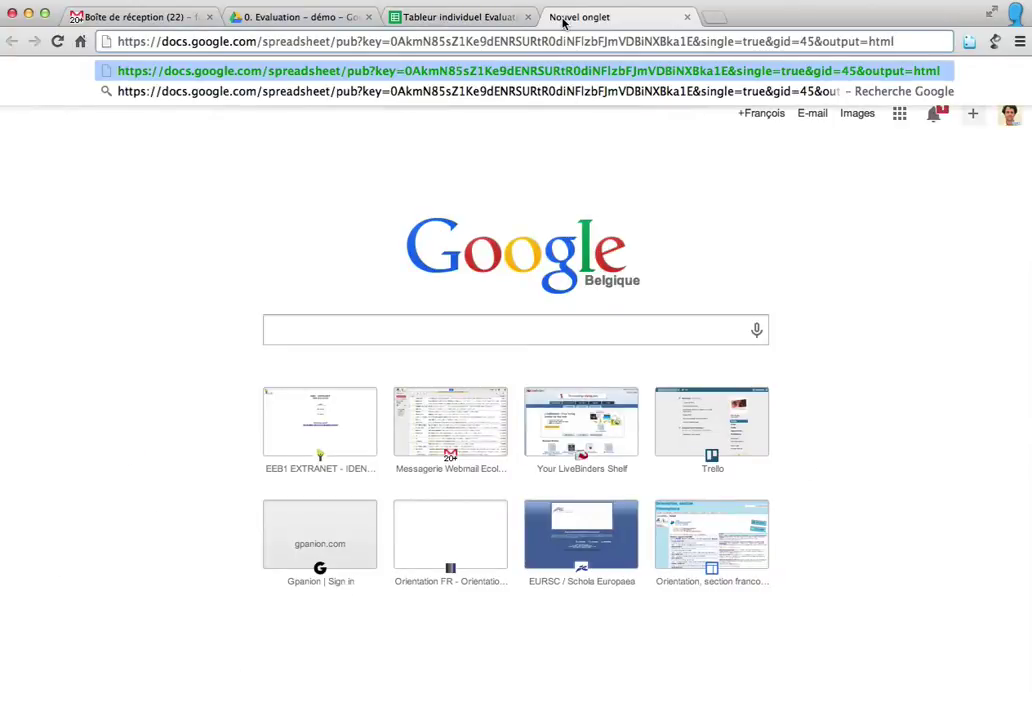
key(Return)
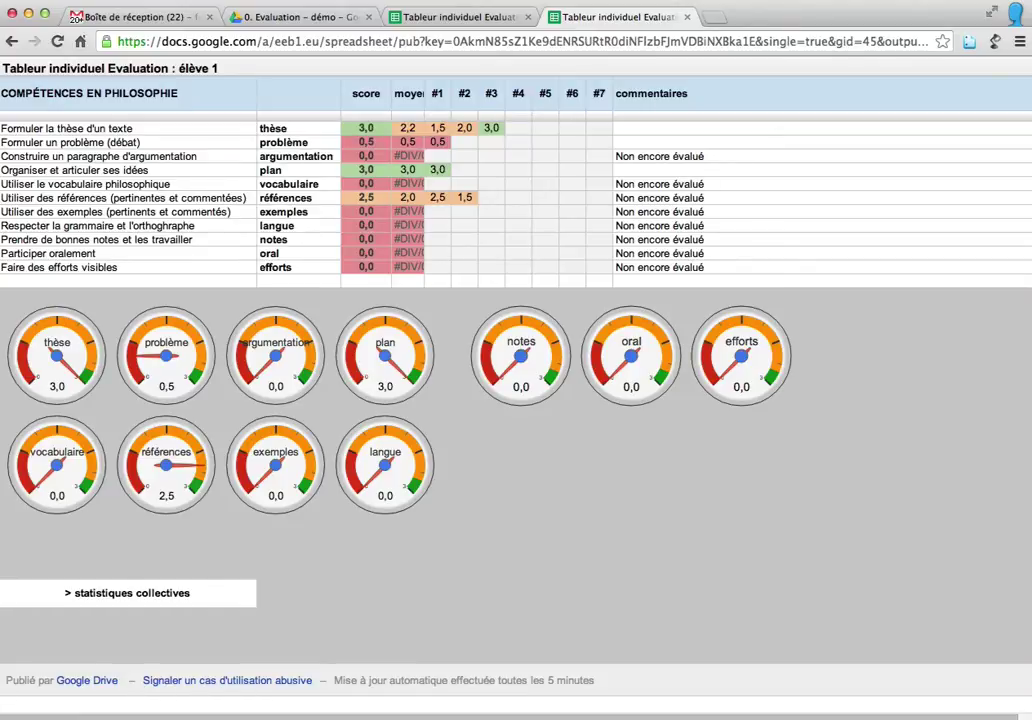
- Back in the spreadsheet's élève 1 sheet, enter 3 for efforts in evaluations #1 and #2
click(435, 18)
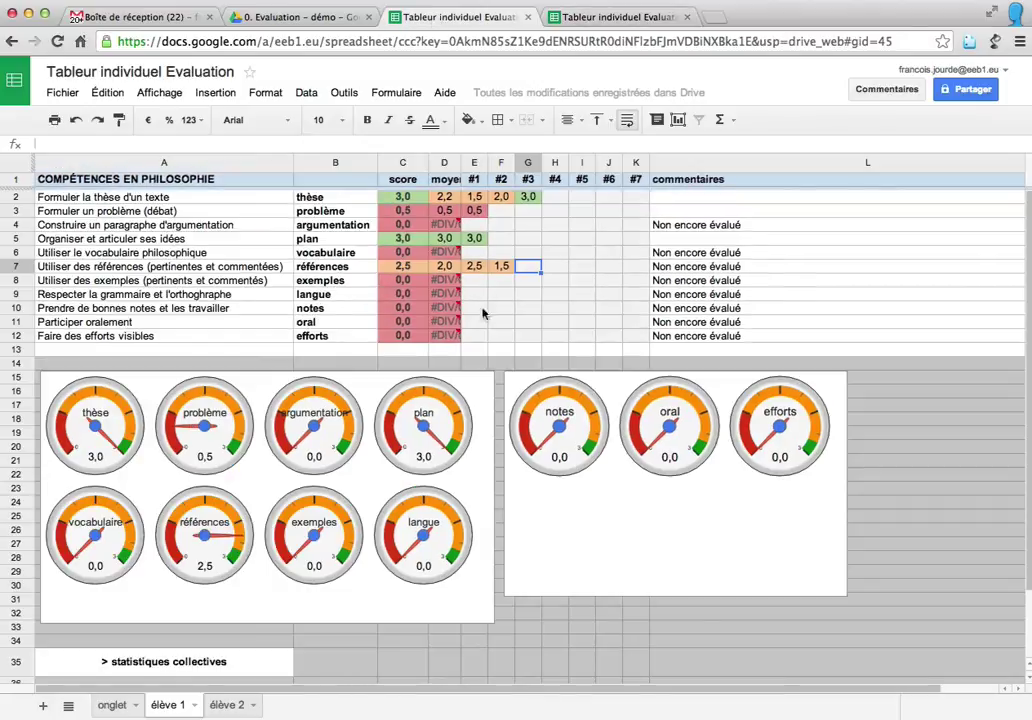
click(479, 339)
text(3)
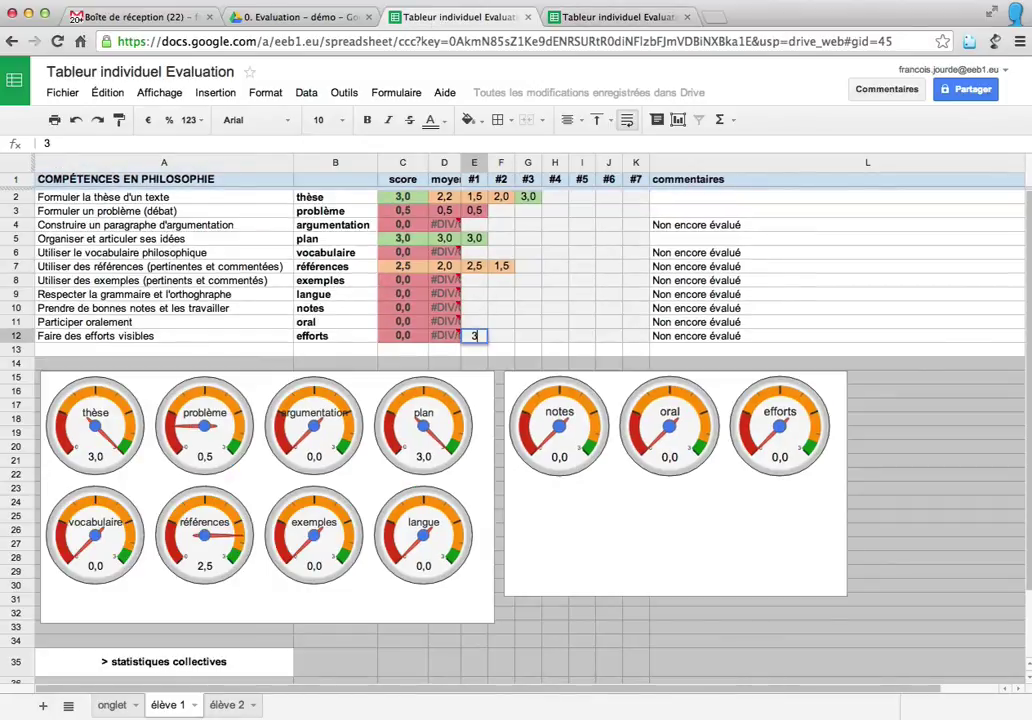
key(Tab)
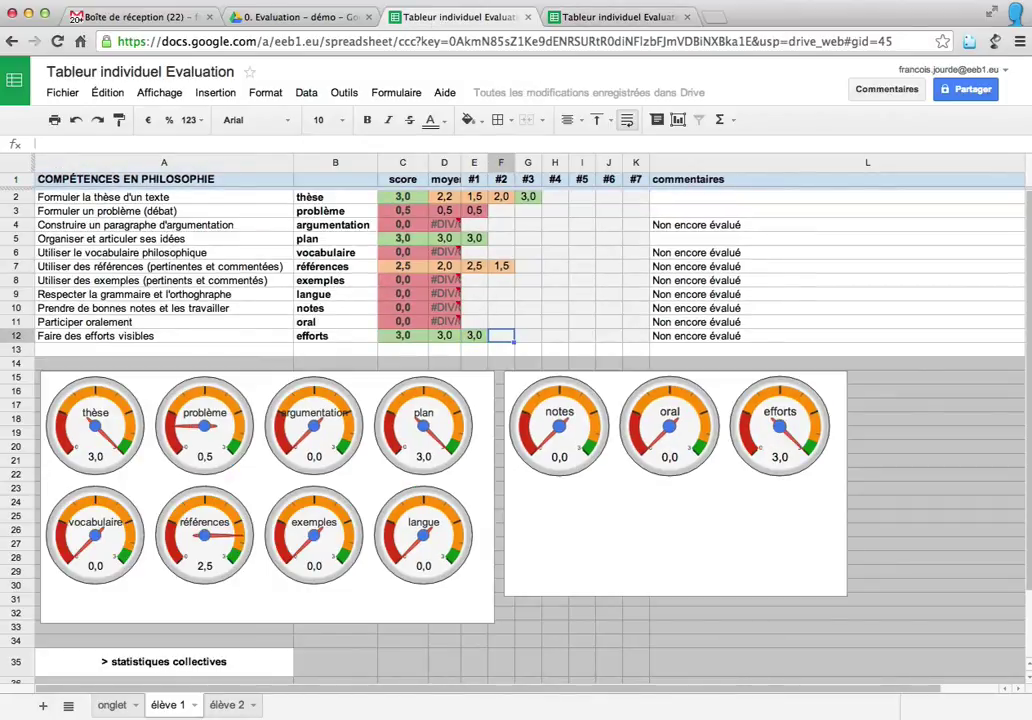
text(3)
key(Return)
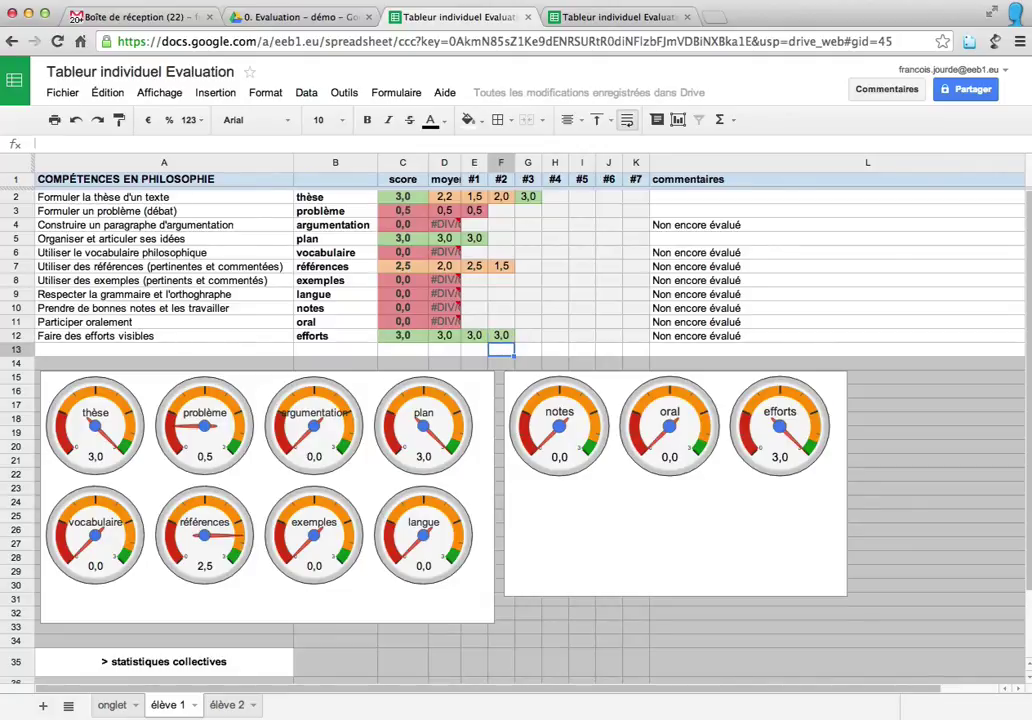